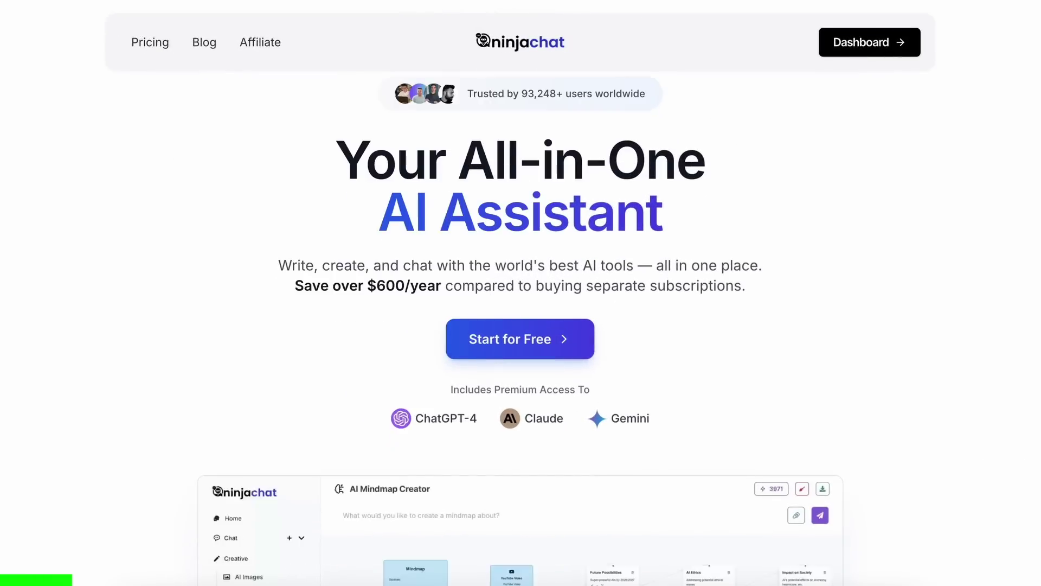
{"action": "scroll", "coordinate": [521, 293], "scroll_direction": "down", "scroll_amount": 10}
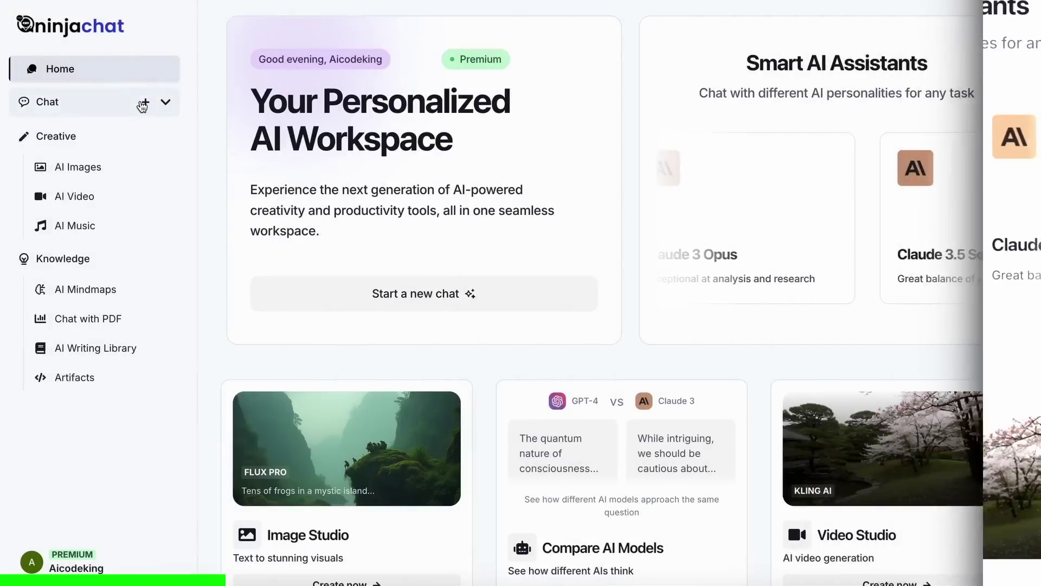
Browse the chat model list, choose Flux Dev in AI Images, and view the AI Video model list.
{"action": "left_click", "coordinate": [144, 102]}
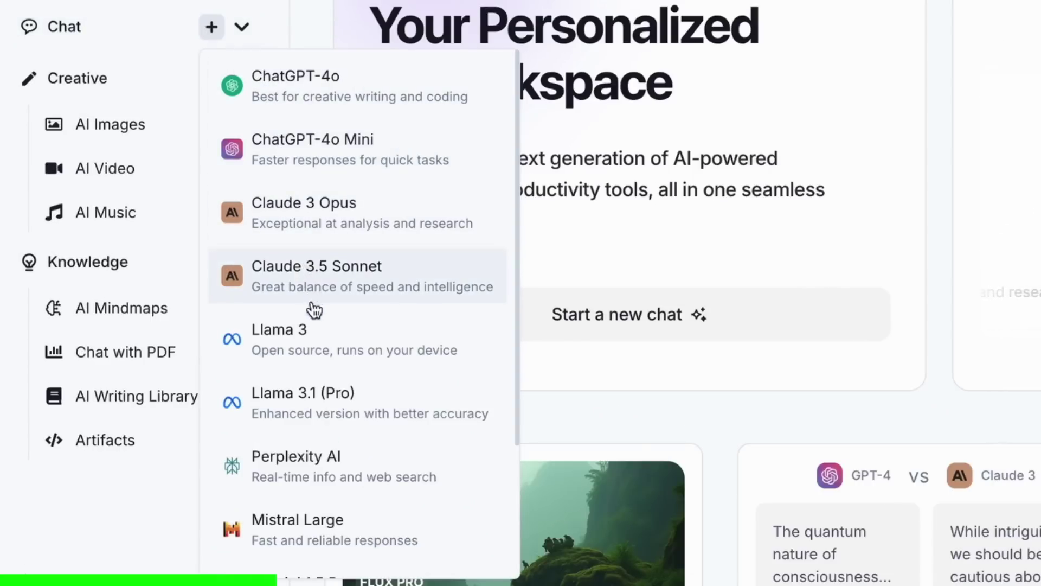
{"action": "left_click", "coordinate": [110, 124]}
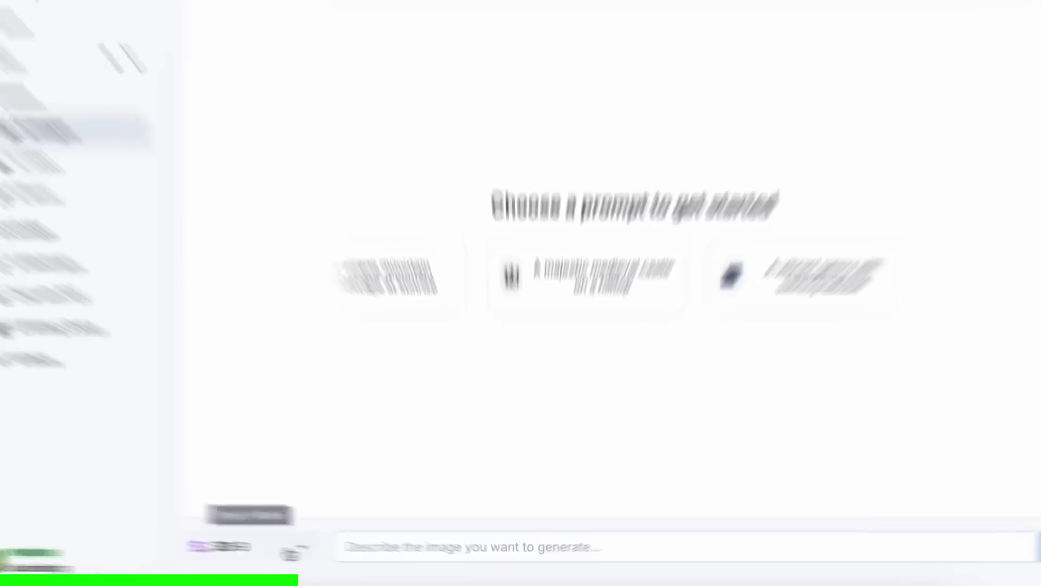
{"action": "left_click", "coordinate": [285, 555]}
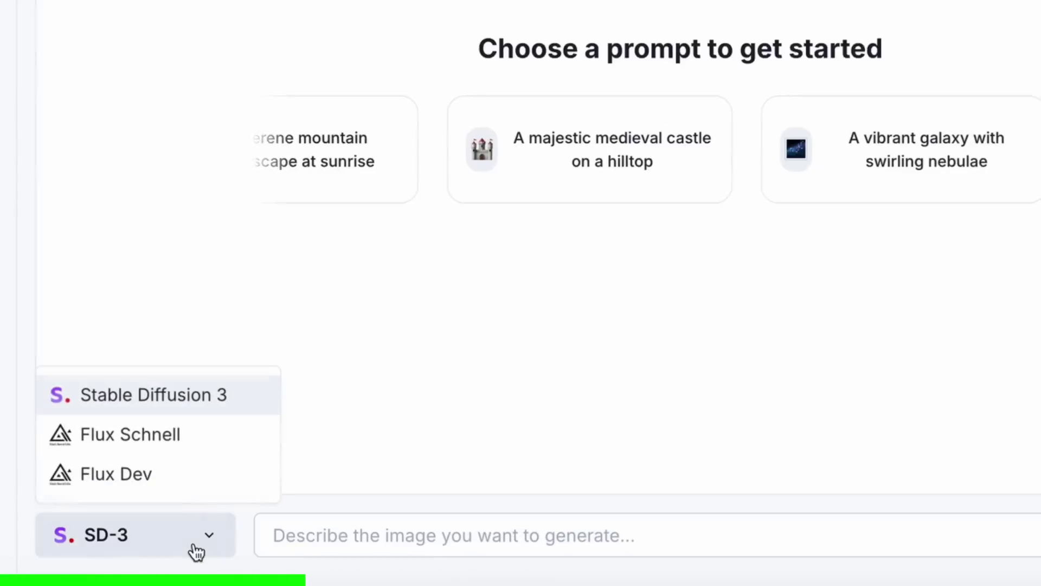
{"action": "left_click", "coordinate": [281, 513]}
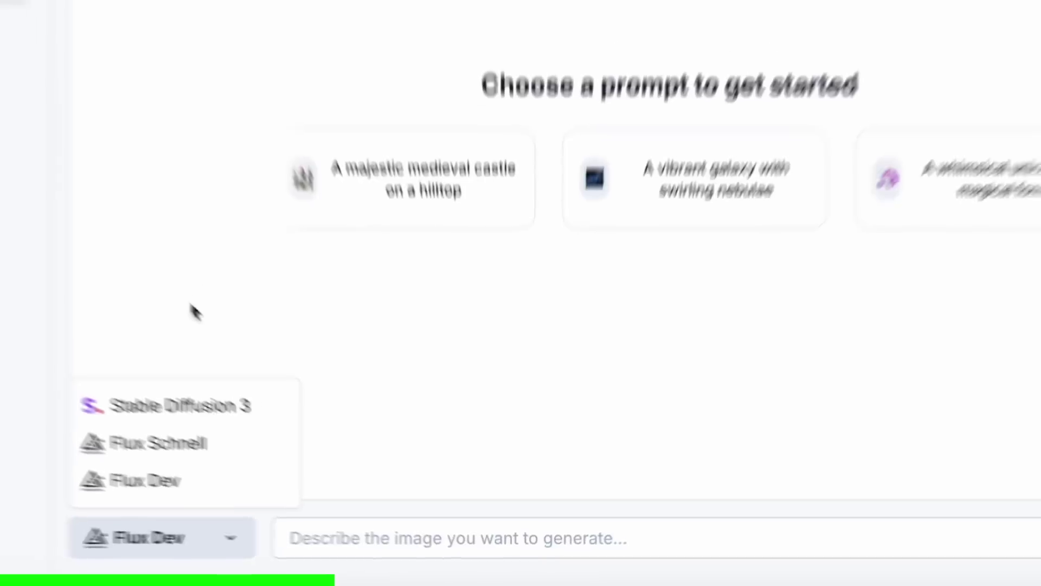
{"action": "left_click", "coordinate": [116, 204]}
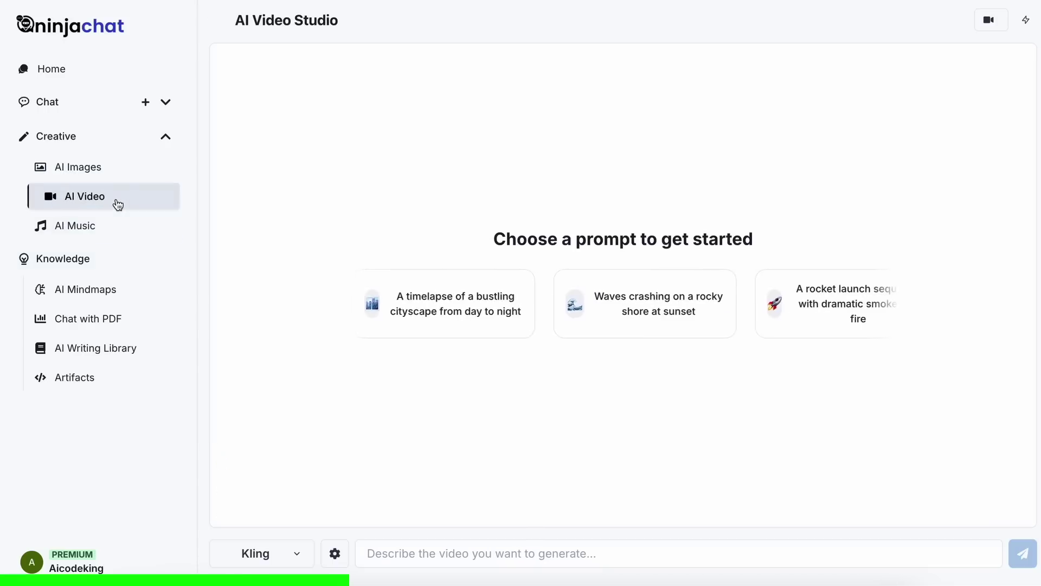
{"action": "left_click", "coordinate": [297, 556]}
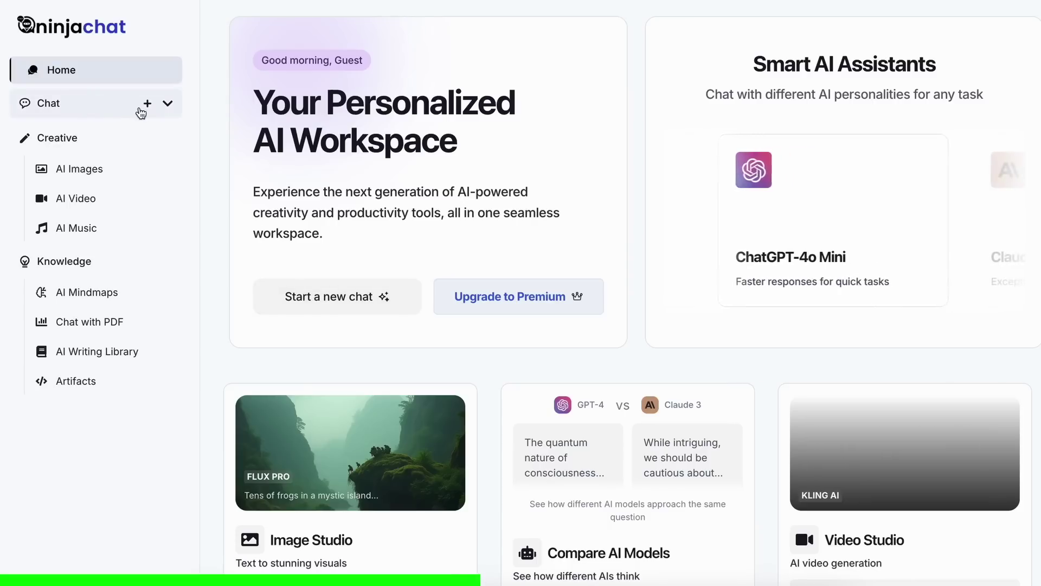
Send 'What is bigger 9.11 or 9.9?' to all six Chat Playground models at once.
{"action": "left_click", "coordinate": [148, 106]}
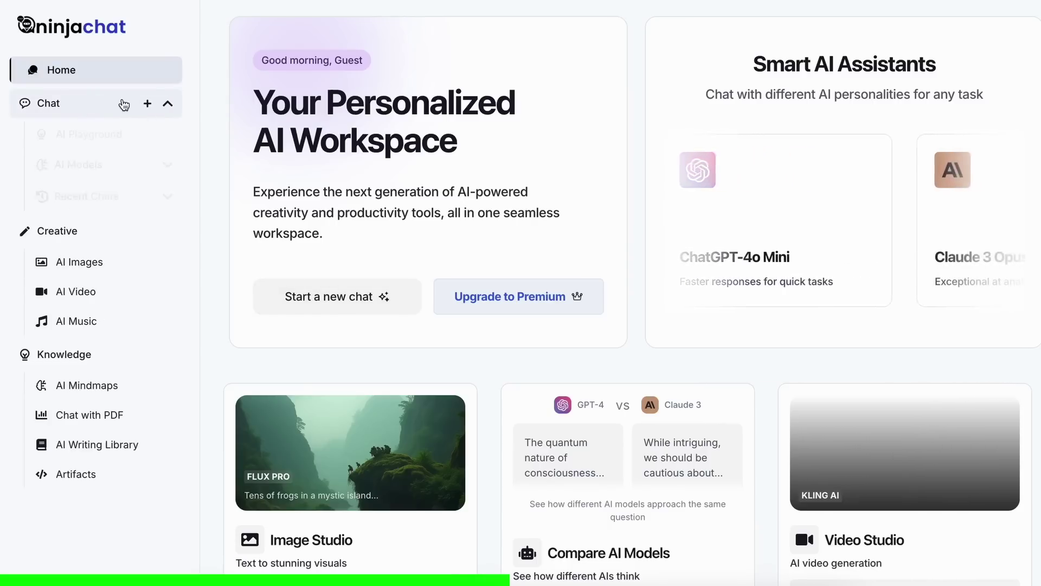
{"action": "left_click", "coordinate": [122, 134]}
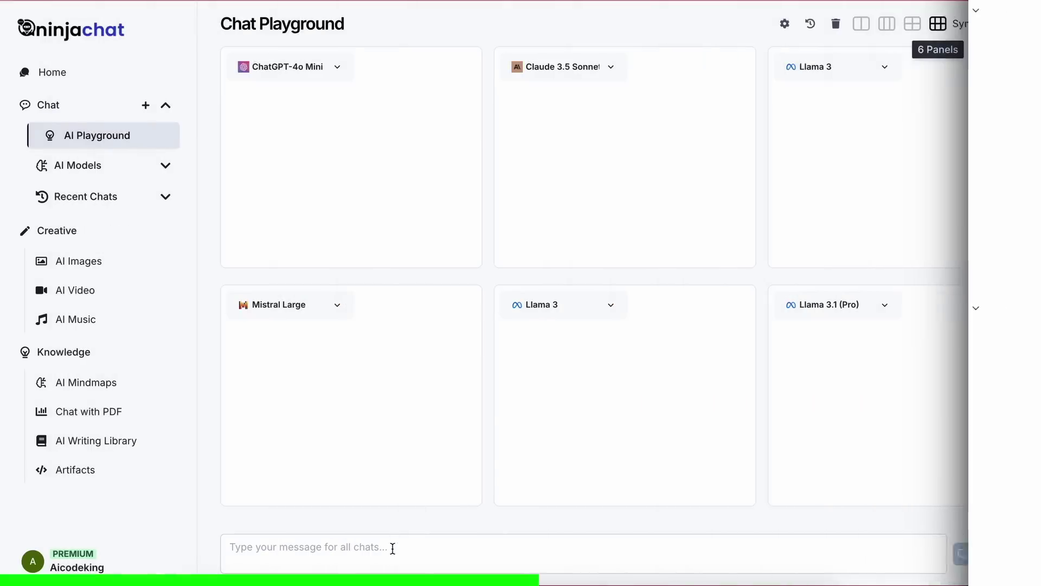
{"action": "left_click", "coordinate": [391, 554]}
{"action": "type", "text": "What is bigger 9.11"}
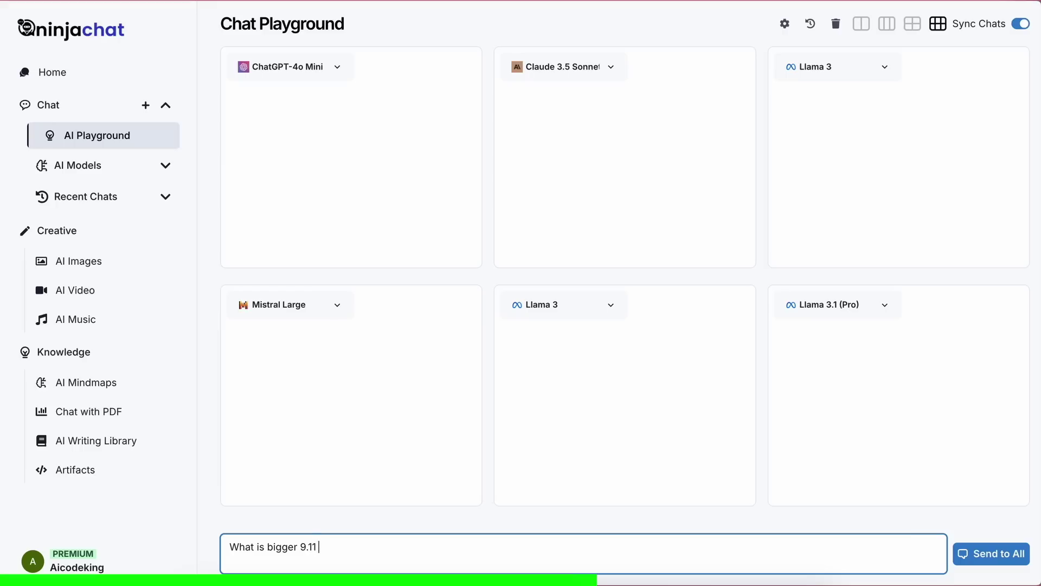
{"action": "type", "text": "?"}
{"action": "key", "text": "Return"}
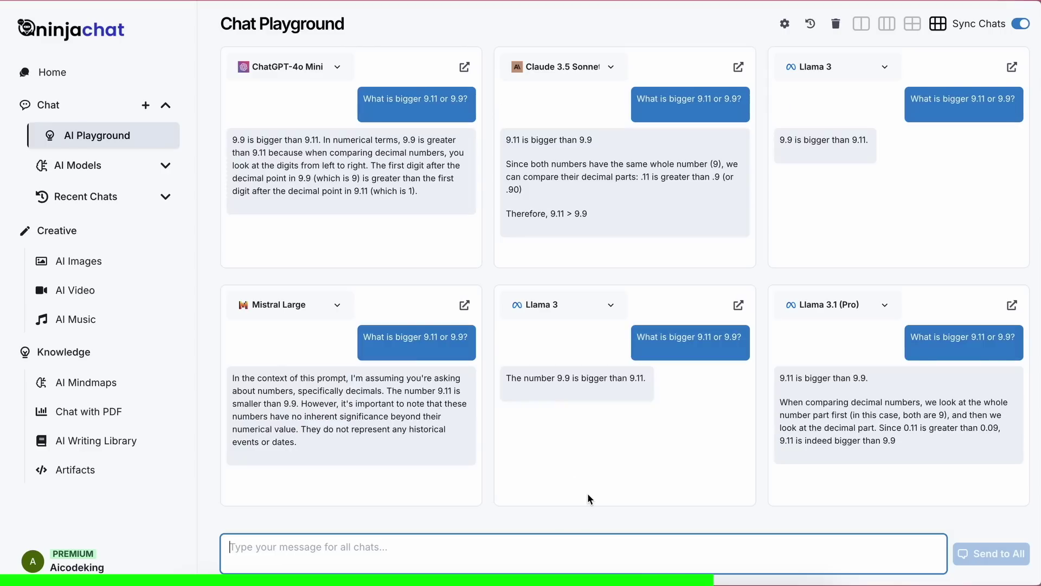
{"action": "left_click", "coordinate": [164, 384]}
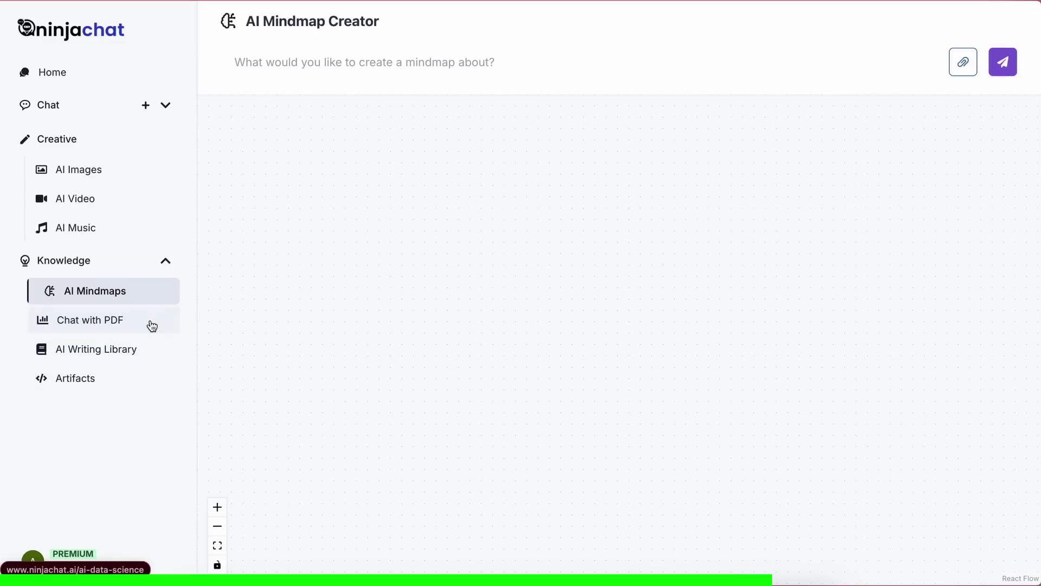
Visit the Chat with PDF, AI Writing Library and Artifacts pages from the sidebar.
{"action": "left_click", "coordinate": [152, 326]}
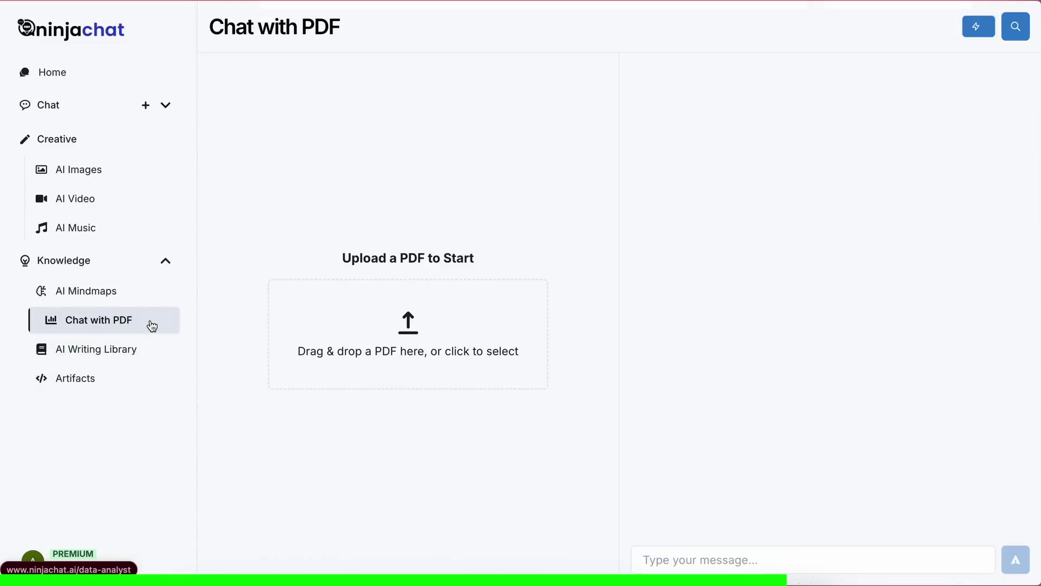
{"action": "left_click", "coordinate": [149, 353]}
{"action": "left_click", "coordinate": [146, 375]}
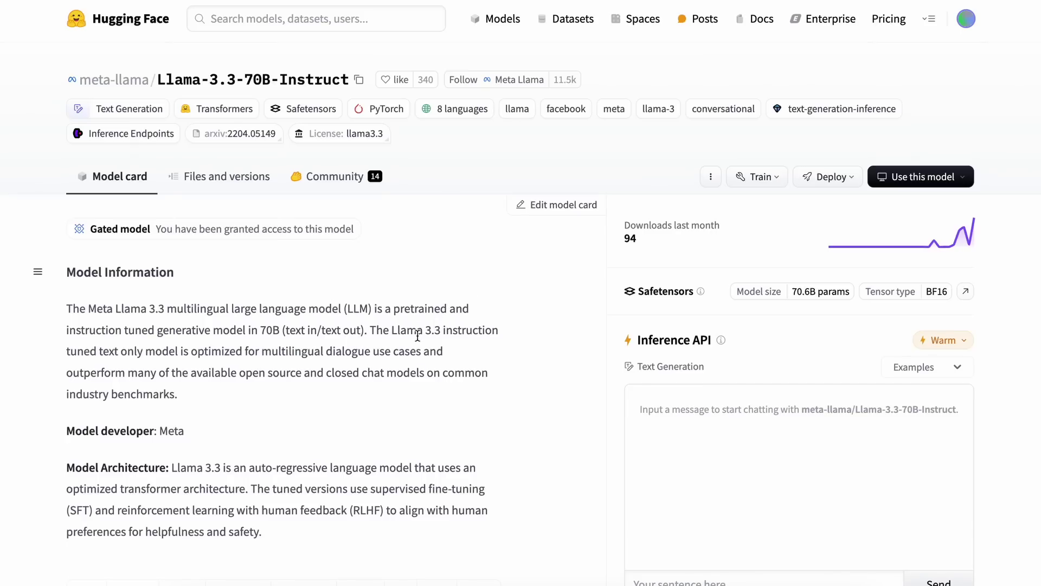
Scroll the Llama-3.3-70B-Instruct model card, highlighting its architecture and SFT/RLHF training sentences.
{"action": "scroll", "coordinate": [304, 350], "scroll_direction": "down", "scroll_amount": 5}
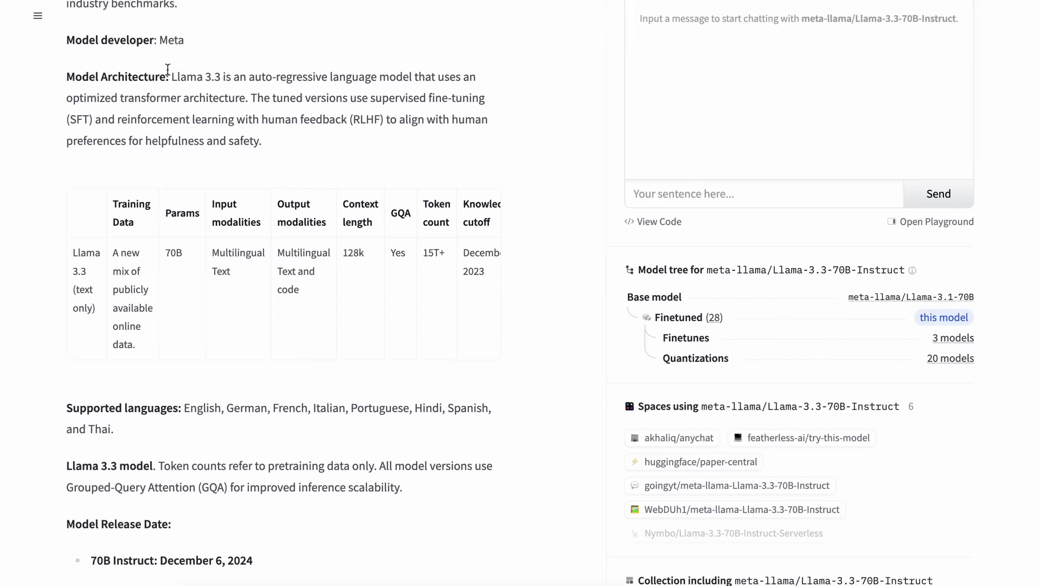
{"action": "left_click_drag", "start_coordinate": [217, 86], "coordinate": [244, 96]}
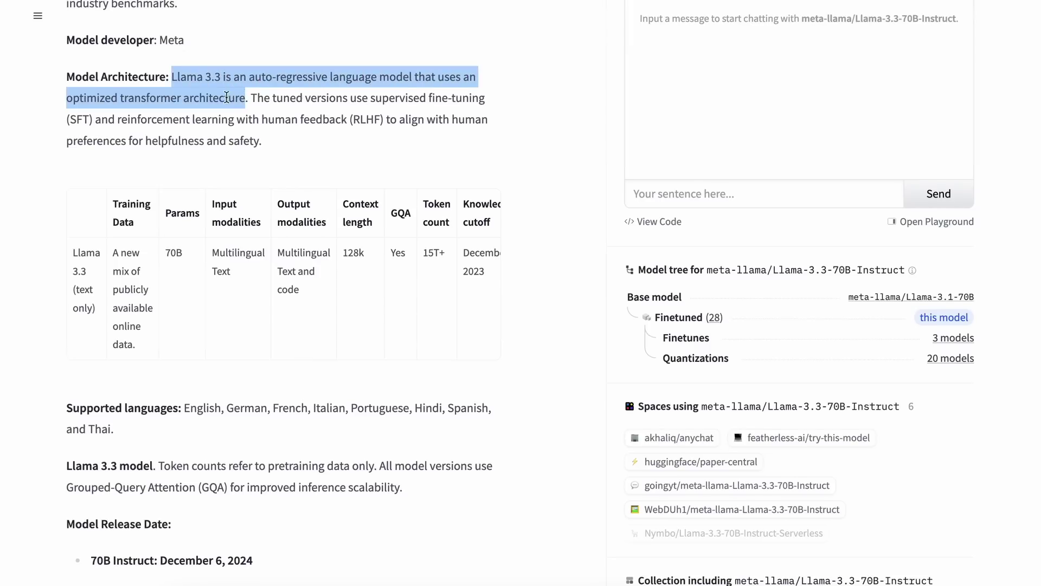
{"action": "left_click", "coordinate": [226, 109]}
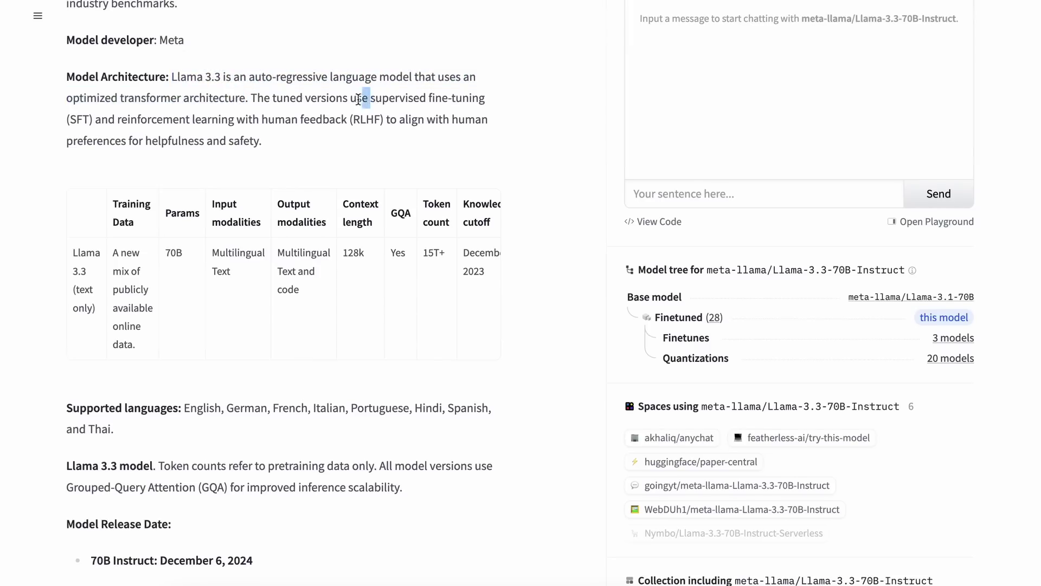
{"action": "left_click_drag", "start_coordinate": [358, 100], "coordinate": [345, 122]}
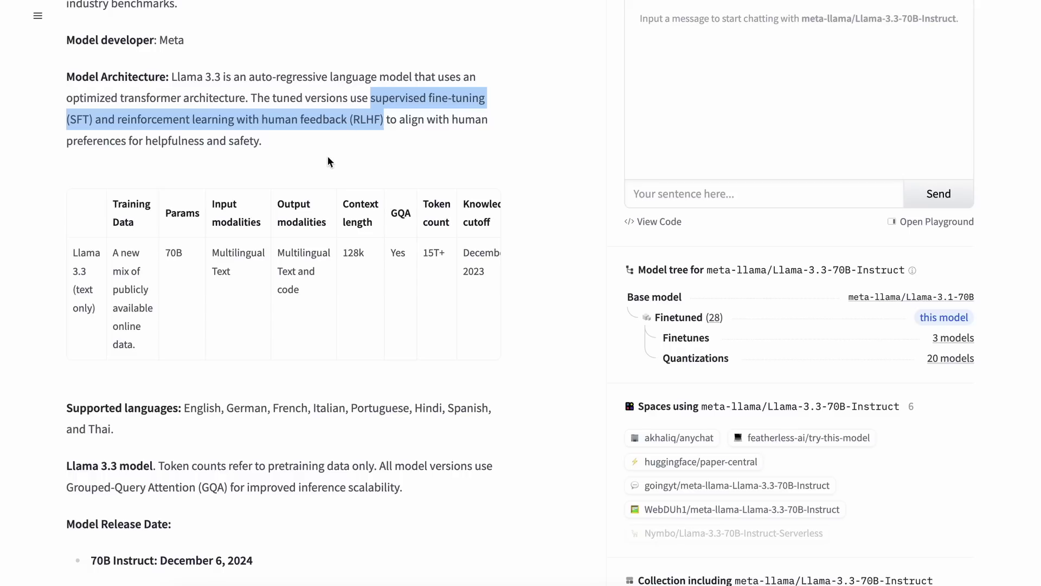
{"action": "left_click", "coordinate": [332, 177]}
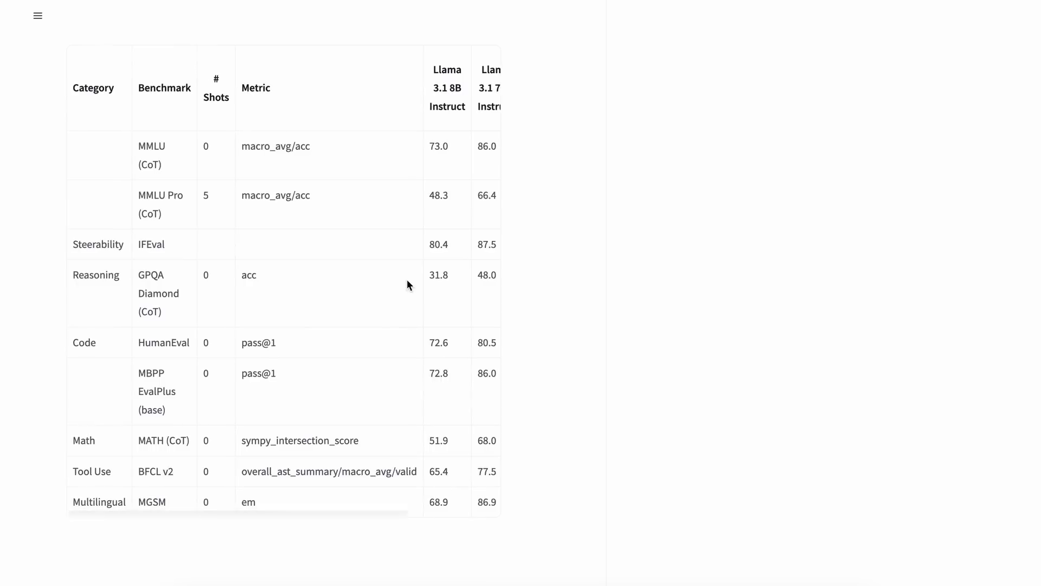
Compare Llama 3.3 70B's benchmark scores against the Llama 3.1 models in the table.
{"action": "scroll", "coordinate": [446, 367], "scroll_direction": "right", "scroll_amount": 5}
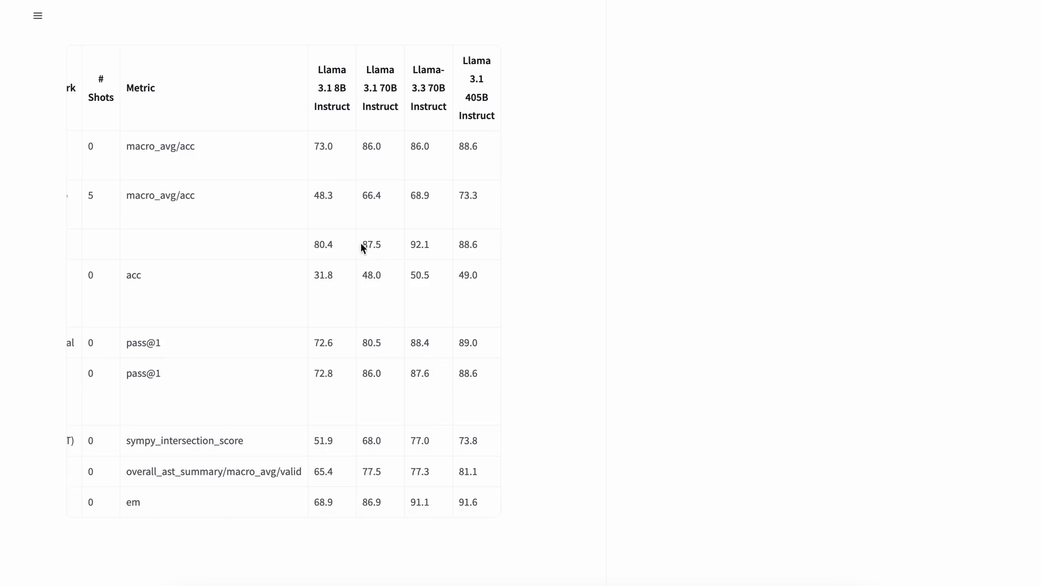
{"action": "left_click_drag", "start_coordinate": [360, 243], "coordinate": [432, 500]}
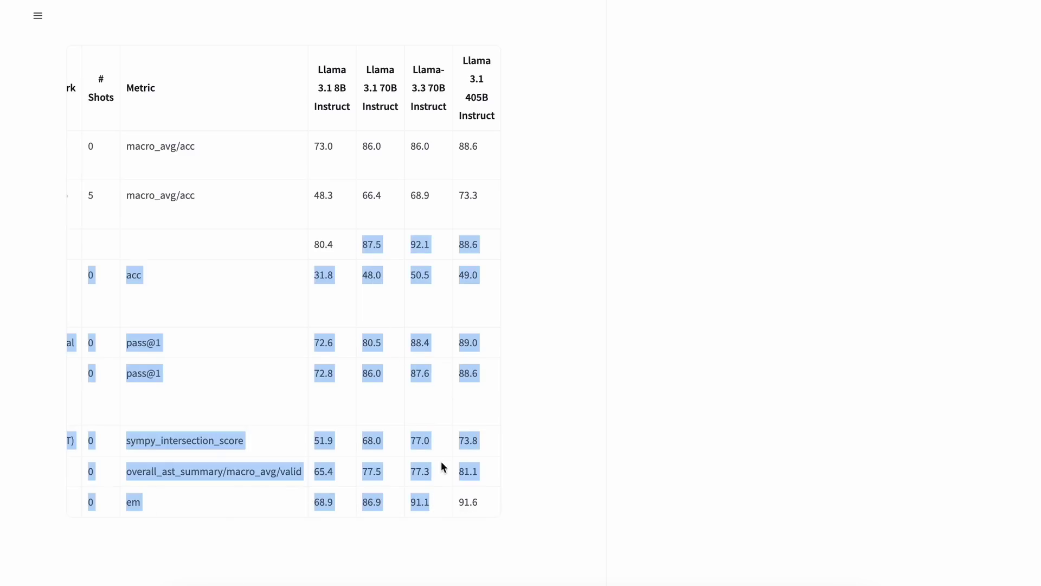
{"action": "left_click", "coordinate": [431, 480]}
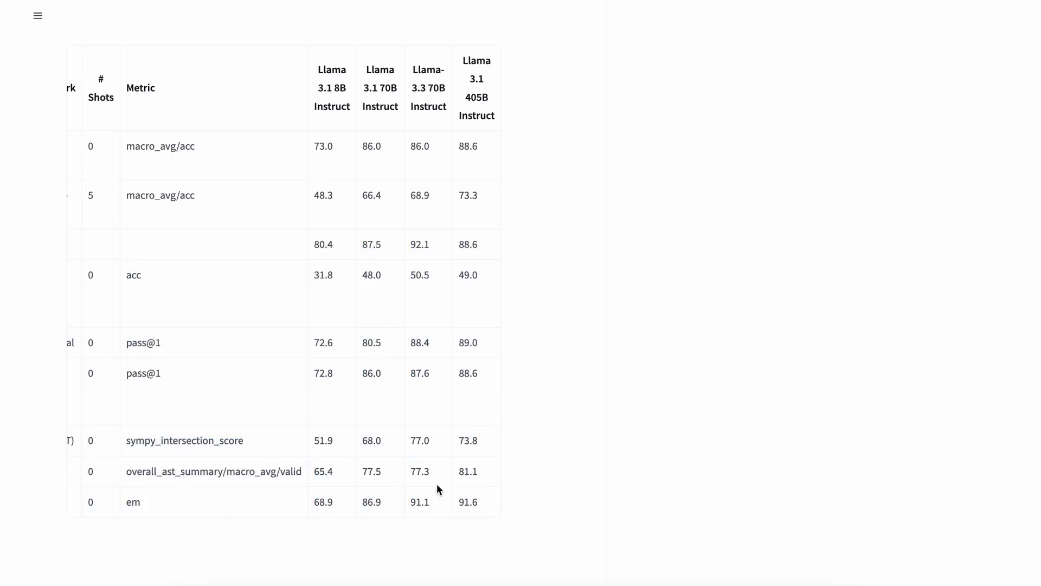
{"action": "scroll", "coordinate": [437, 483], "scroll_direction": "down", "scroll_amount": 10}
{"action": "scroll", "coordinate": [437, 484], "scroll_direction": "down", "scroll_amount": 10}
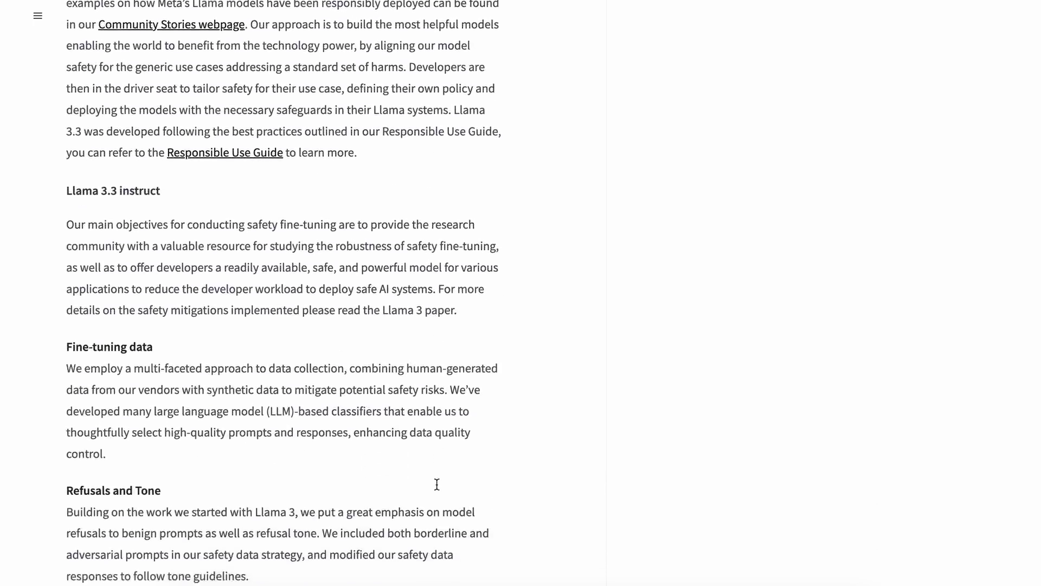
{"action": "scroll", "coordinate": [438, 488], "scroll_direction": "down", "scroll_amount": 10}
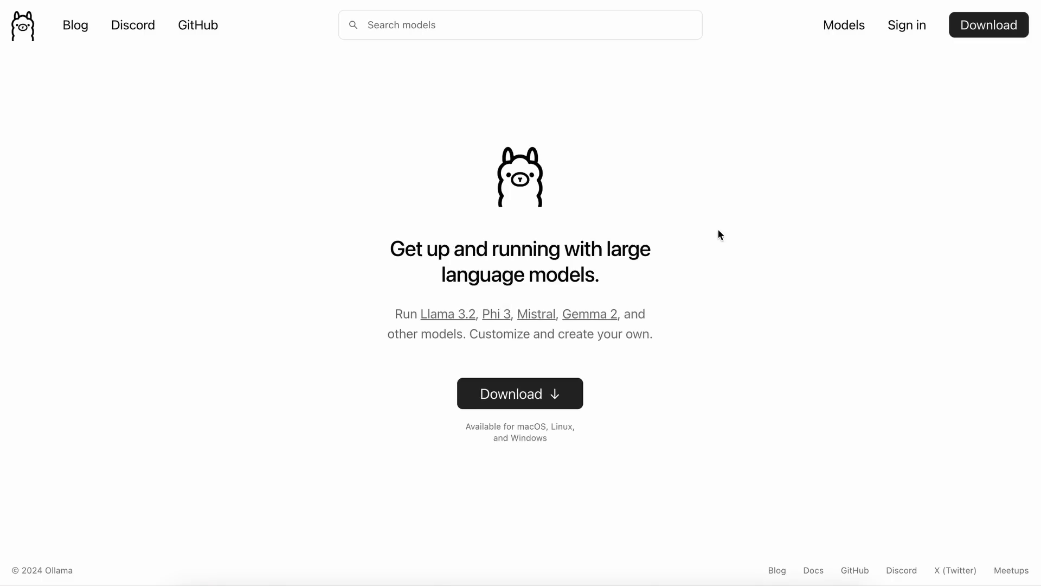
Open llama3.3 from Ollama's Models list and read through its 70b readme.
{"action": "left_click", "coordinate": [844, 32]}
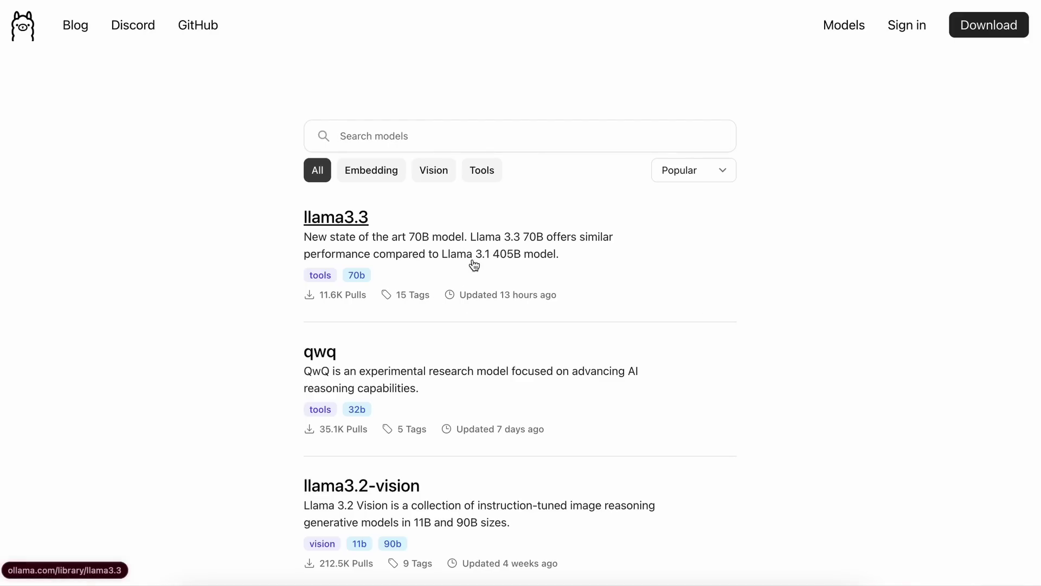
{"action": "left_click", "coordinate": [472, 264]}
{"action": "scroll", "coordinate": [453, 237], "scroll_direction": "down", "scroll_amount": 15}
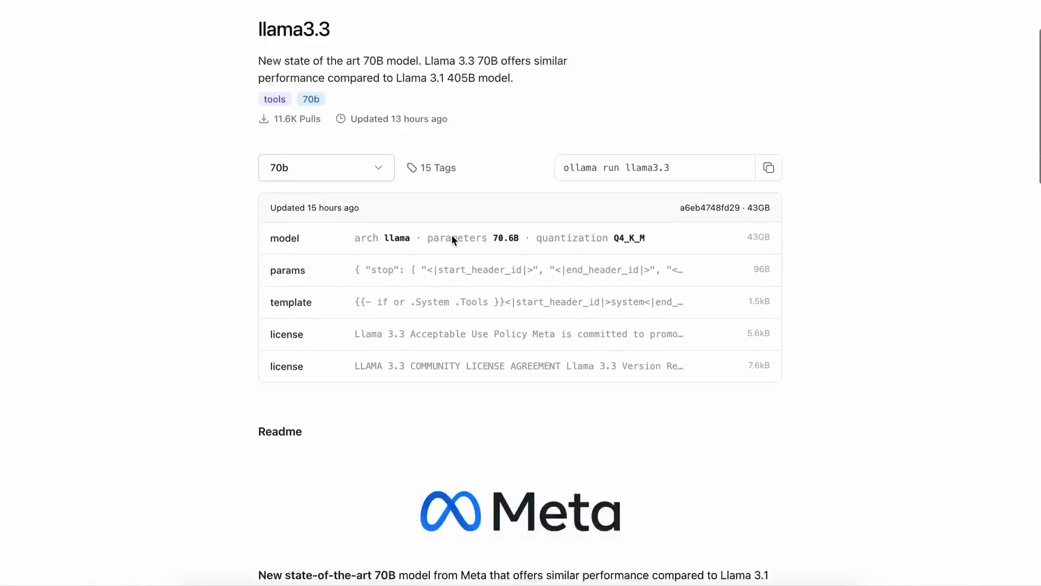
{"action": "scroll", "coordinate": [451, 234], "scroll_direction": "down", "scroll_amount": 10}
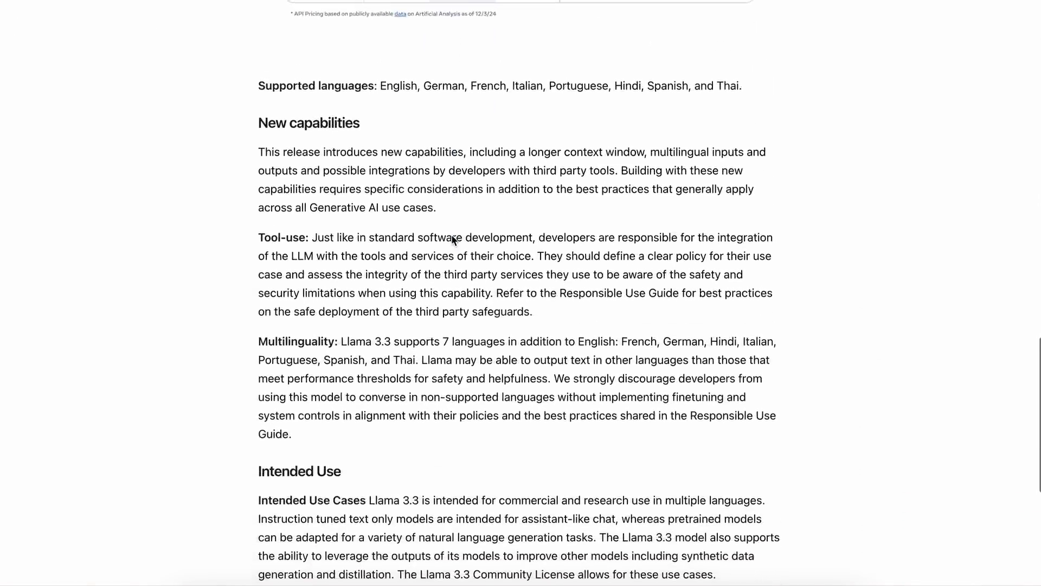
{"action": "scroll", "coordinate": [452, 234], "scroll_direction": "up", "scroll_amount": 16}
{"action": "scroll", "coordinate": [452, 235], "scroll_direction": "up", "scroll_amount": 12}
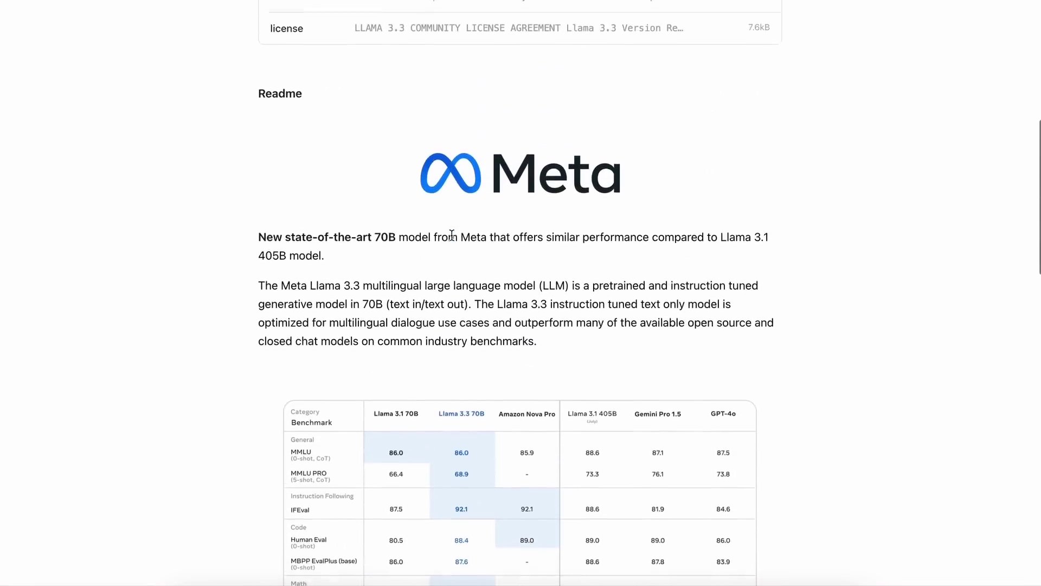
{"action": "scroll", "coordinate": [455, 257], "scroll_direction": "up", "scroll_amount": 1}
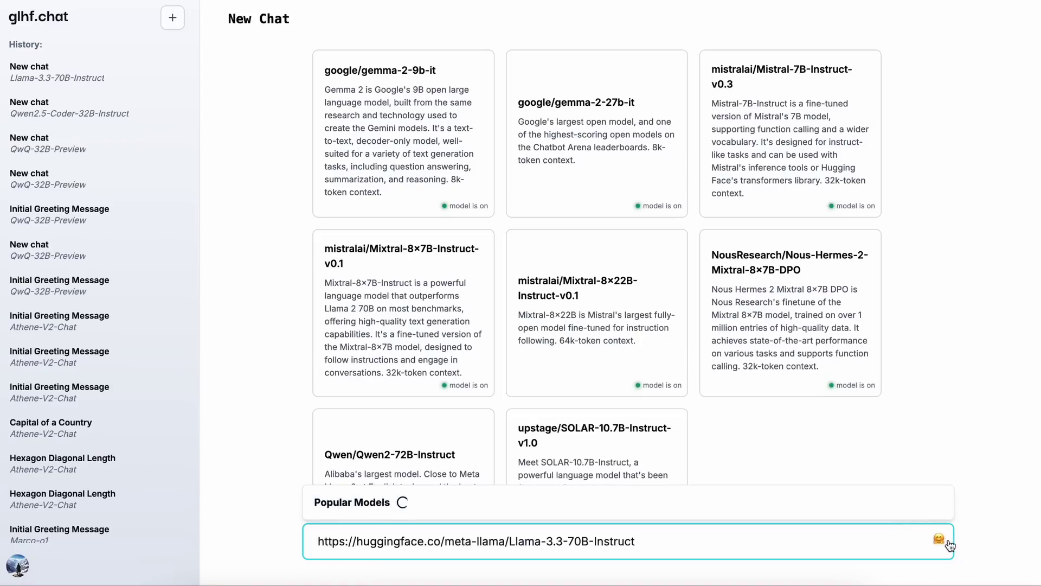
Launch Llama-3.3-70B-Instruct in glhf.chat and send it the greeting 'hi'.
{"action": "left_click", "coordinate": [940, 542]}
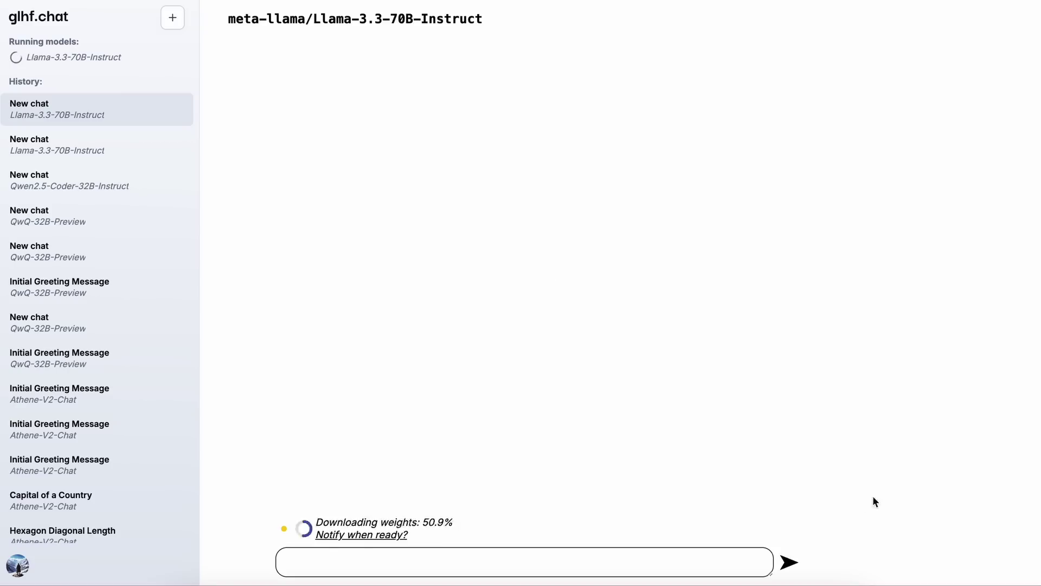
{"action": "left_click", "coordinate": [620, 546]}
{"action": "type", "text": "hi"}
{"action": "key", "text": "Return"}
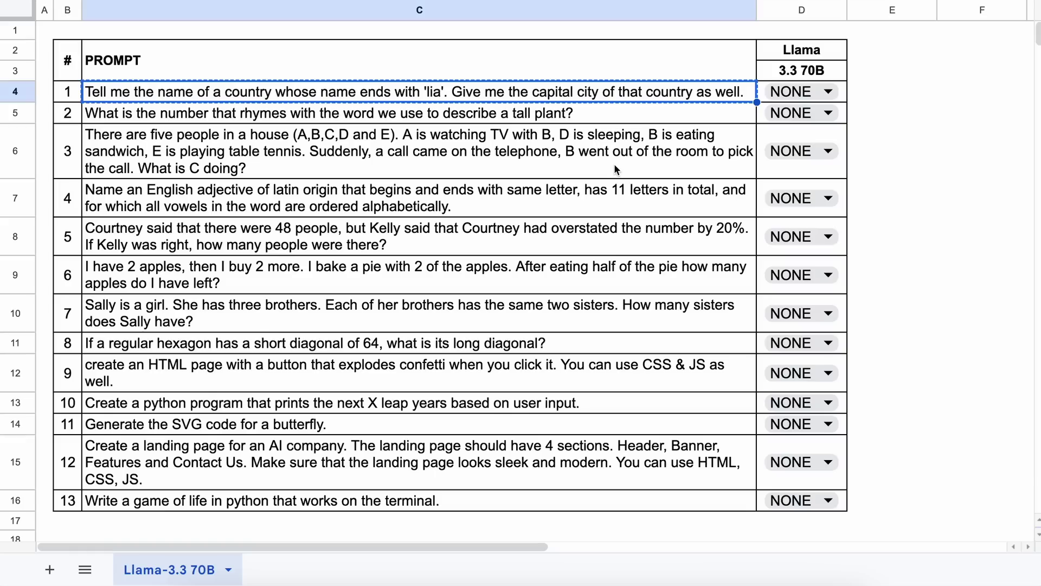
Mark prompt 1 PASS in D4, then copy prompt 2 from C5 and send it to the model.
{"action": "left_click", "coordinate": [800, 92]}
{"action": "left_click", "coordinate": [811, 119]}
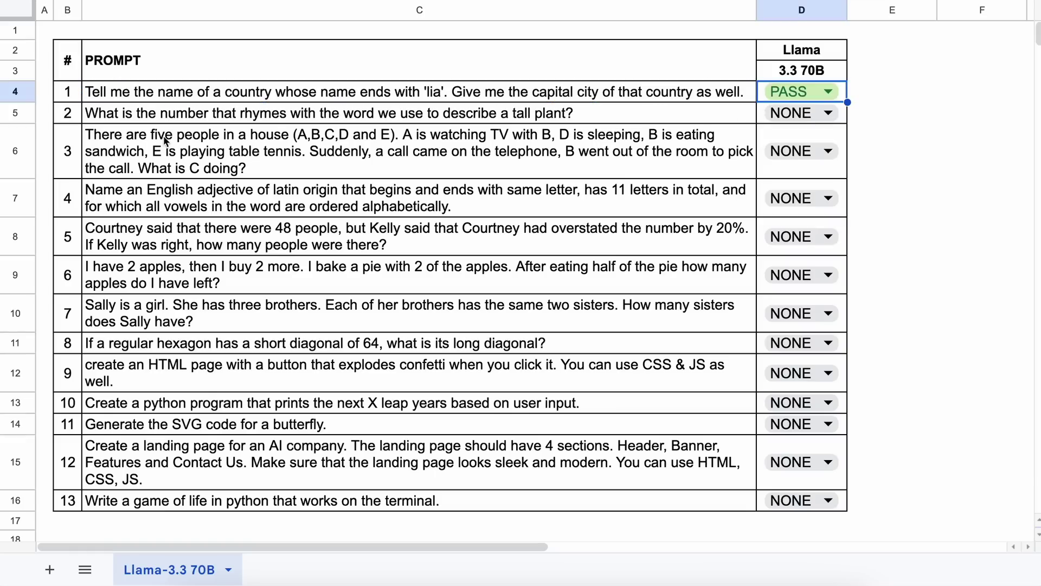
{"action": "left_click", "coordinate": [104, 115]}
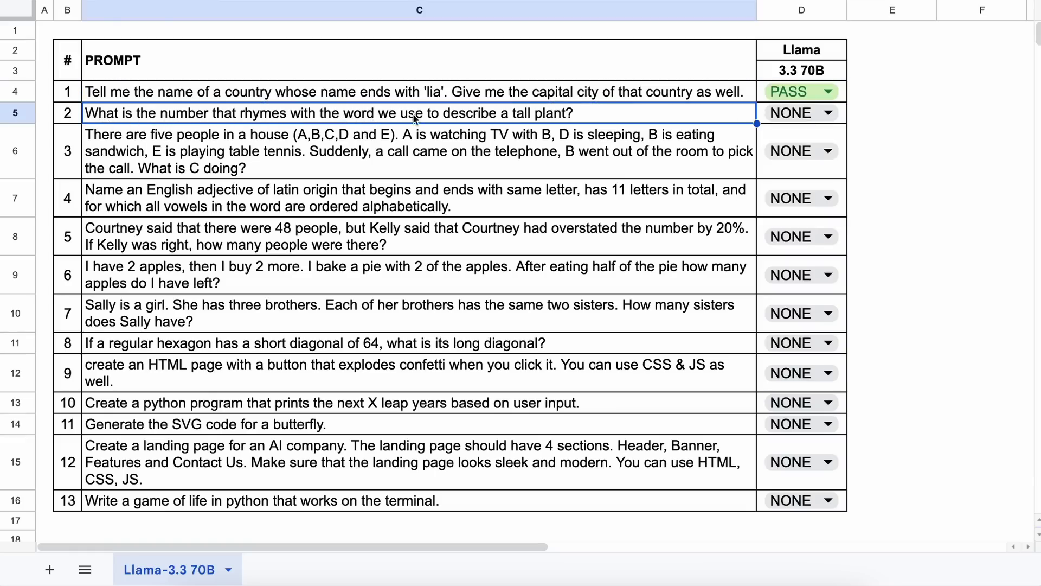
{"action": "key", "text": "ctrl+c"}
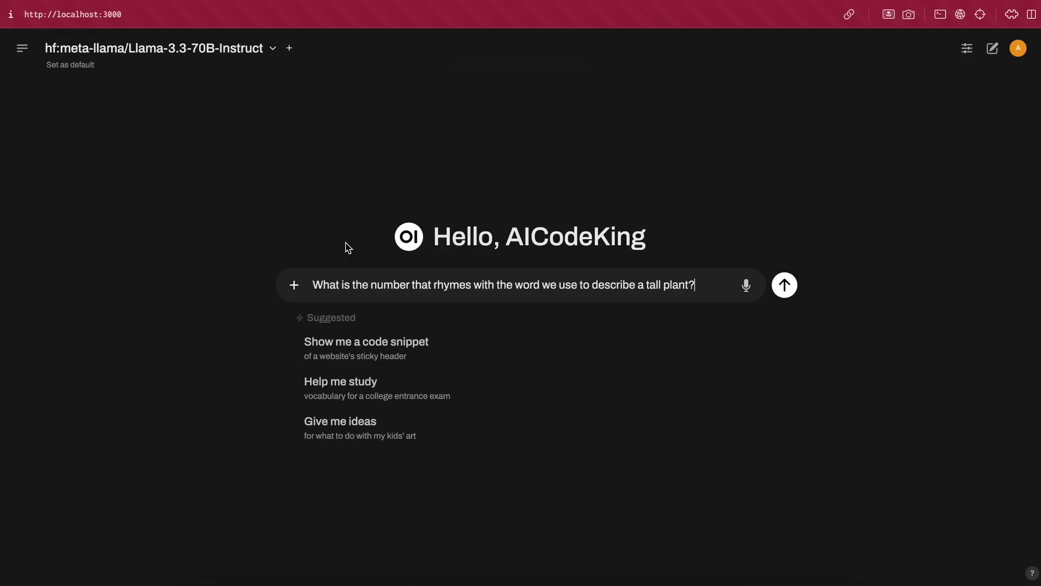
{"action": "key", "text": "Return"}
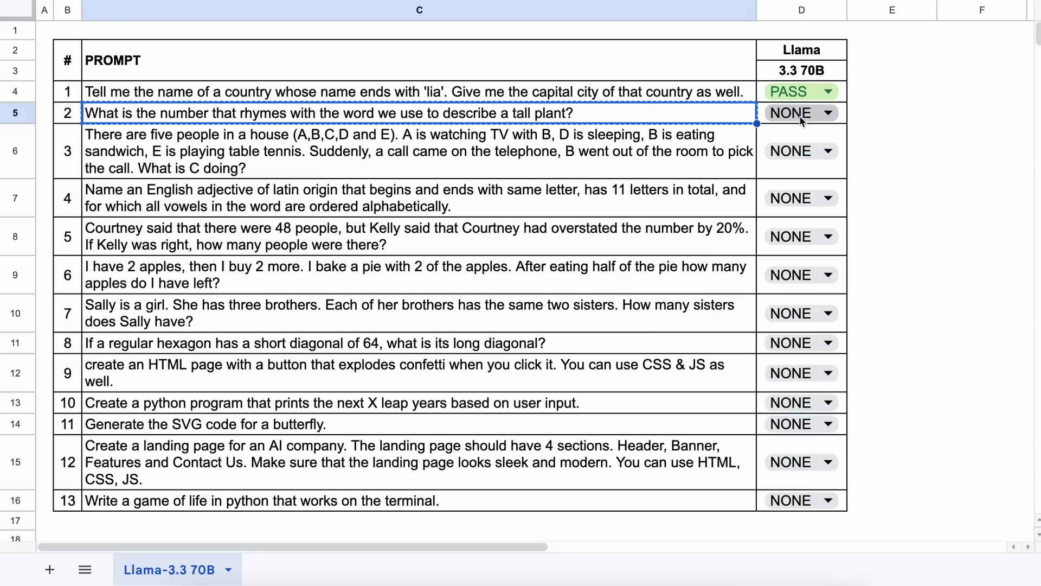
Set D5's result for prompt 2 to PASS.
{"action": "left_click", "coordinate": [802, 113]}
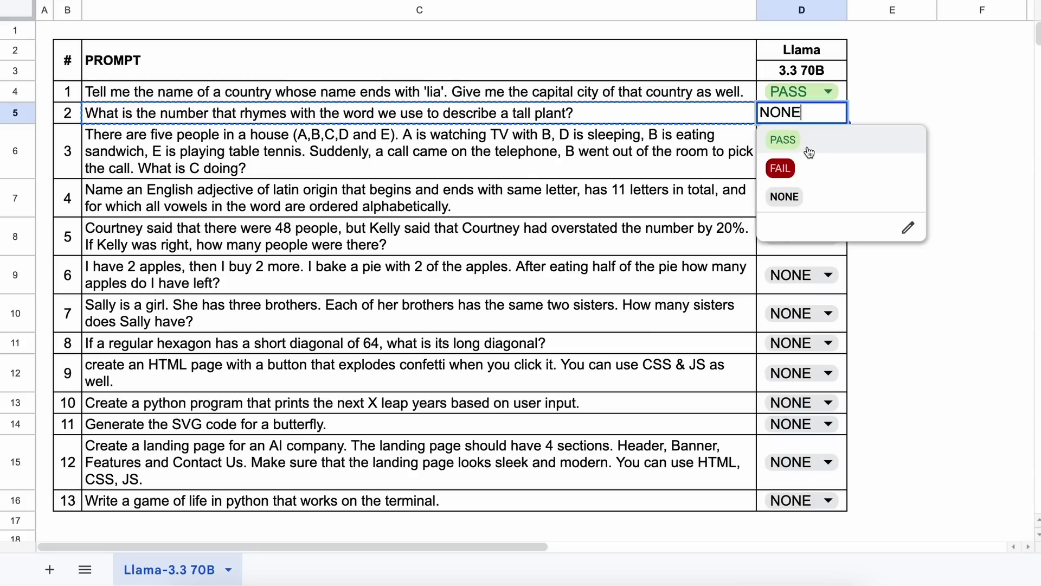
{"action": "left_click", "coordinate": [809, 153]}
{"action": "left_click", "coordinate": [119, 142]}
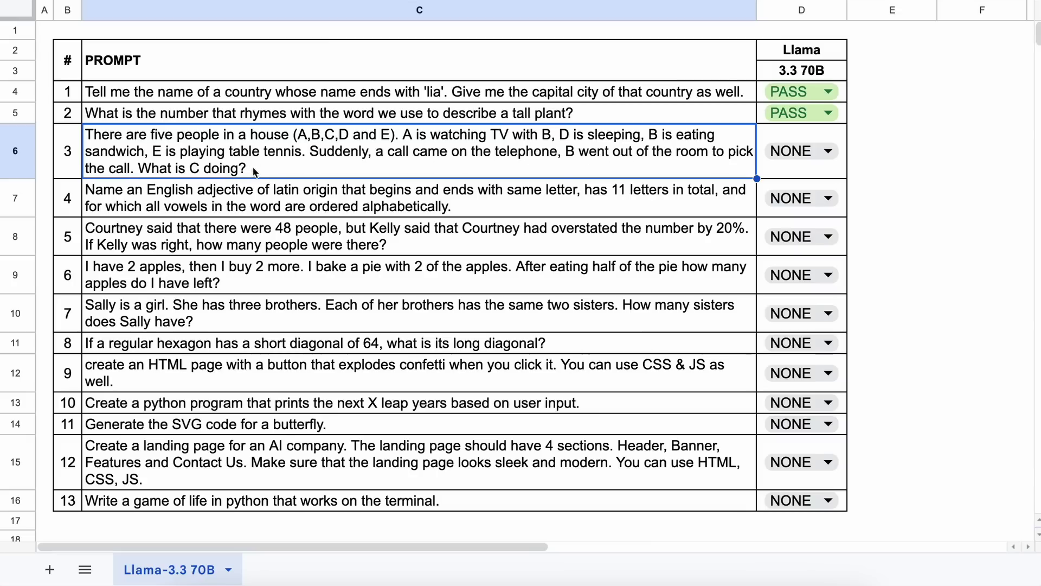
Copy prompt 3 from C6 and check the answer that C plays table tennis with E.
{"action": "key", "text": "ctrl+c"}
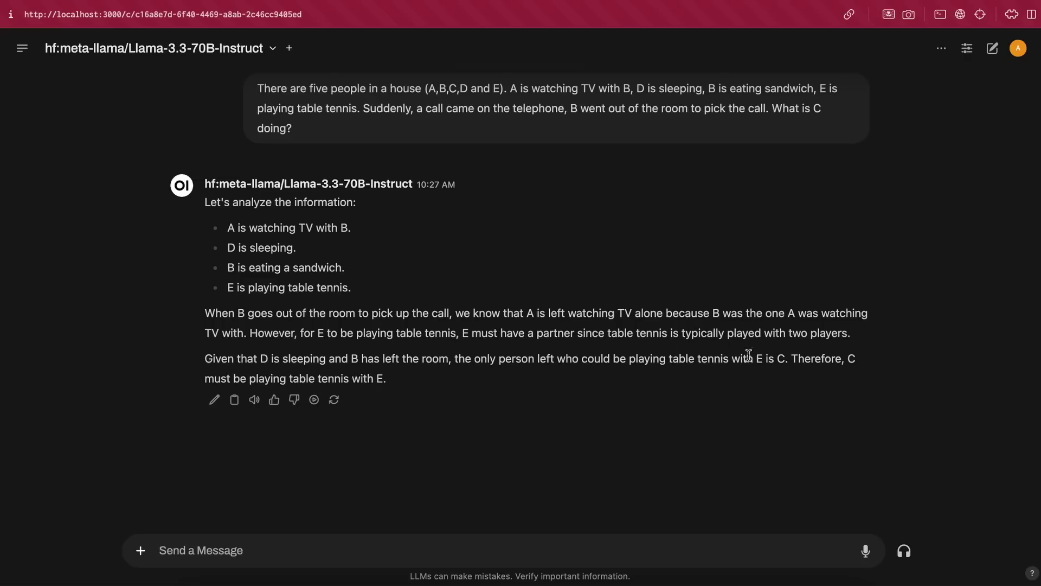
{"action": "left_click_drag", "start_coordinate": [790, 360], "coordinate": [803, 381]}
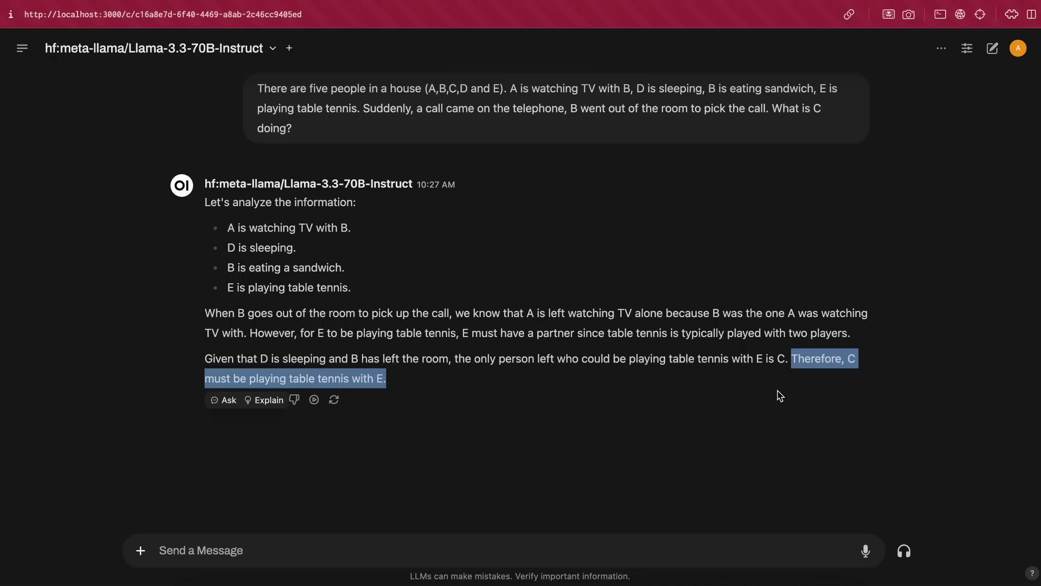
{"action": "left_click", "coordinate": [838, 389]}
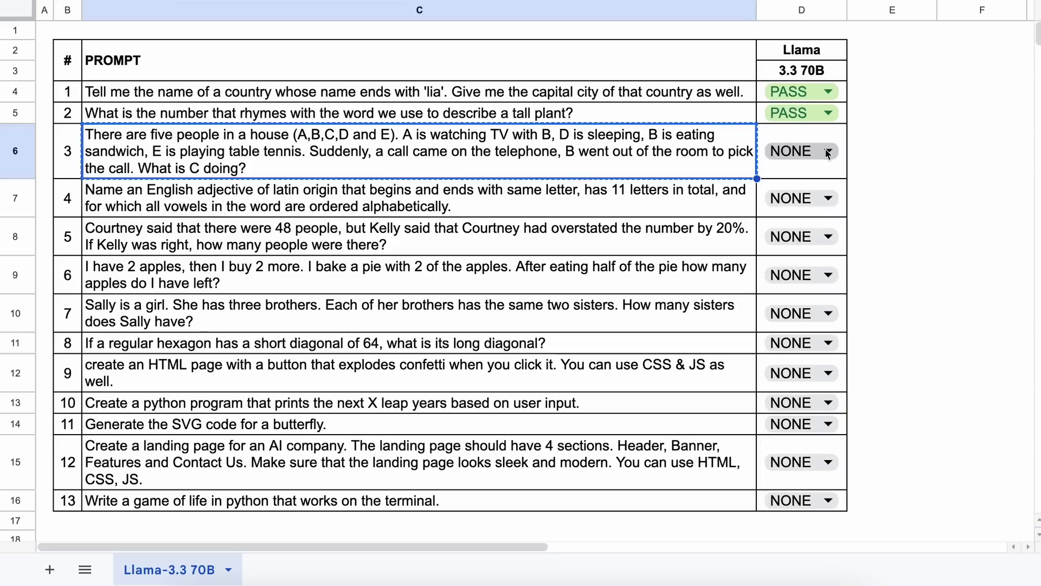
{"action": "left_click", "coordinate": [803, 152]}
Set prompt 3's result in D6 to PASS and copy prompt 4's text from C7.
{"action": "left_click", "coordinate": [806, 197]}
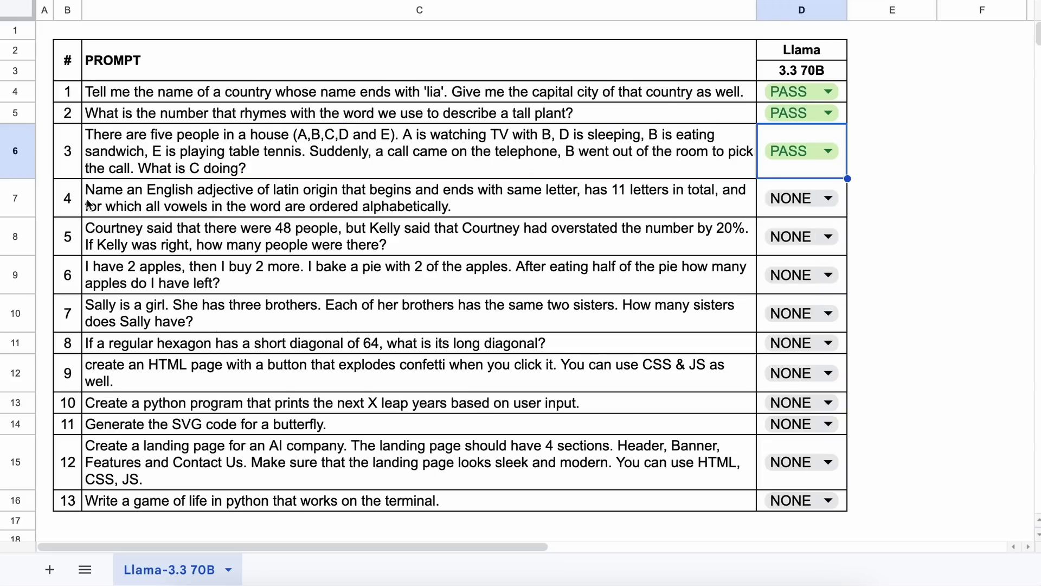
{"action": "left_click", "coordinate": [90, 204]}
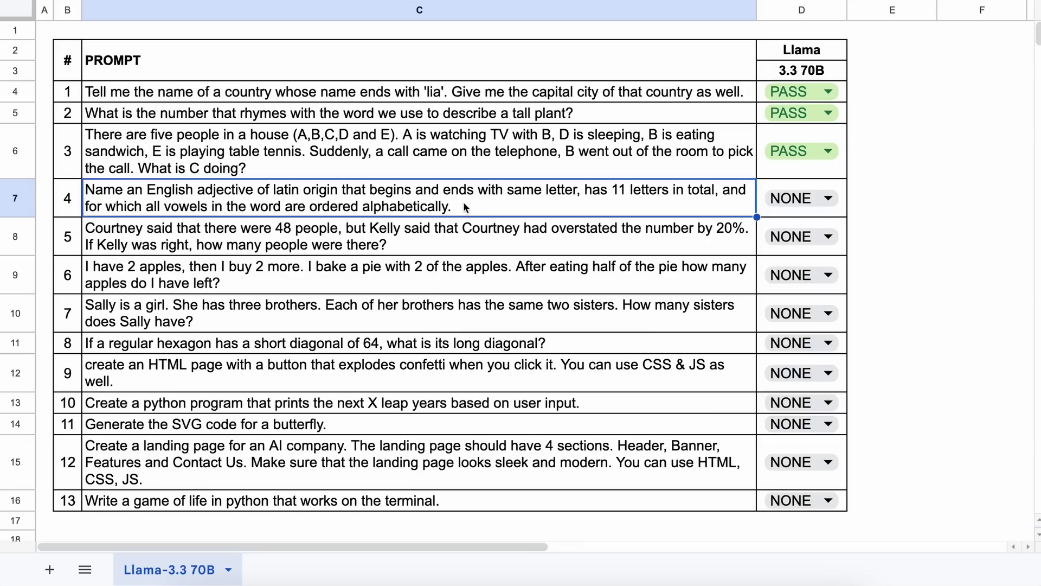
{"action": "key", "text": "ctrl+c"}
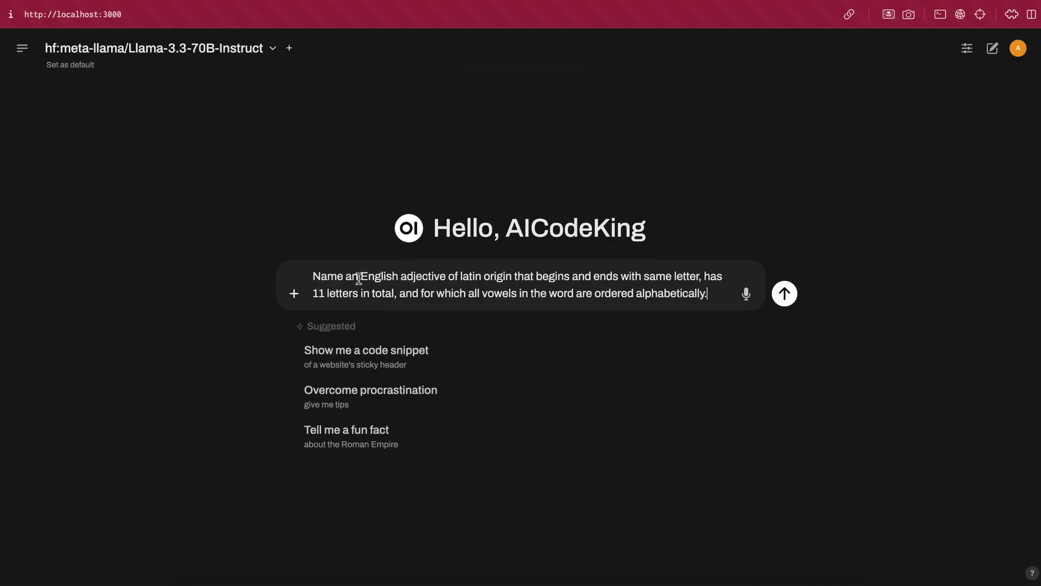
Send the pasted 11-letter Latin-origin adjective prompt to Llama 3.3 70B.
{"action": "key", "text": "Return"}
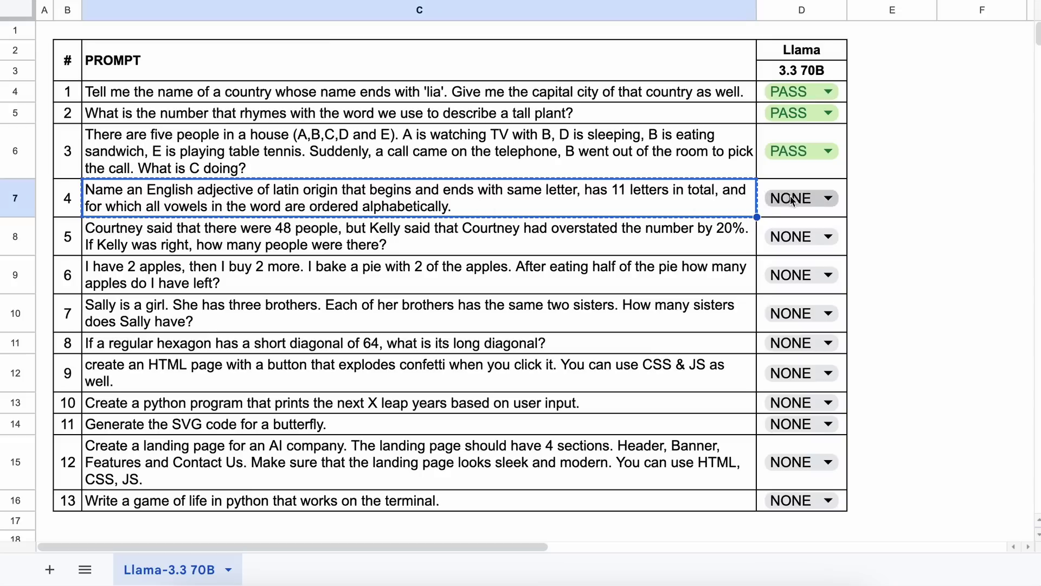
Set prompt 4's result in D7 to FAIL and copy prompt 5's text from C8.
{"action": "left_click", "coordinate": [789, 198]}
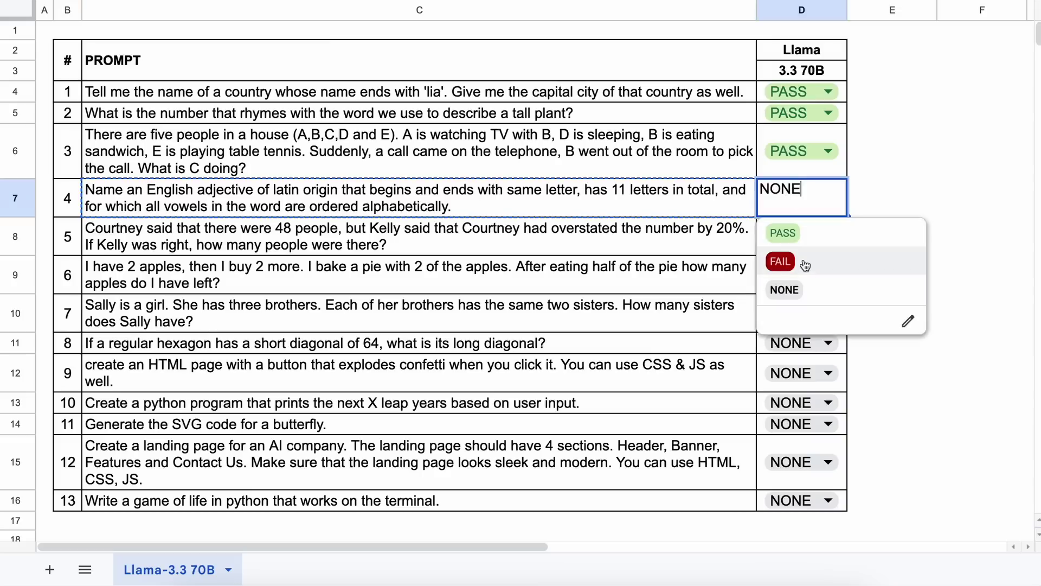
{"action": "left_click", "coordinate": [781, 262]}
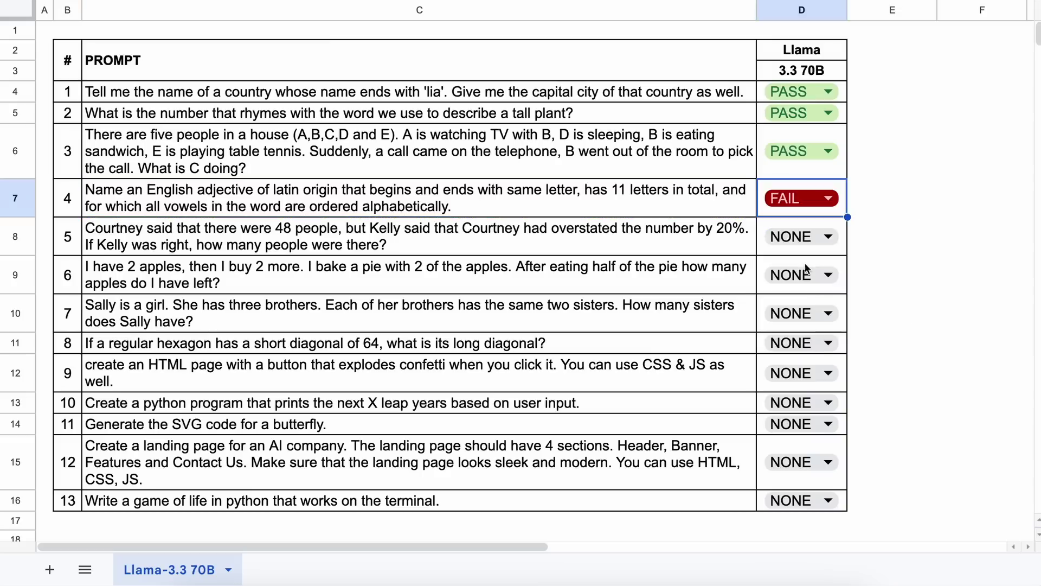
{"action": "left_click", "coordinate": [104, 230]}
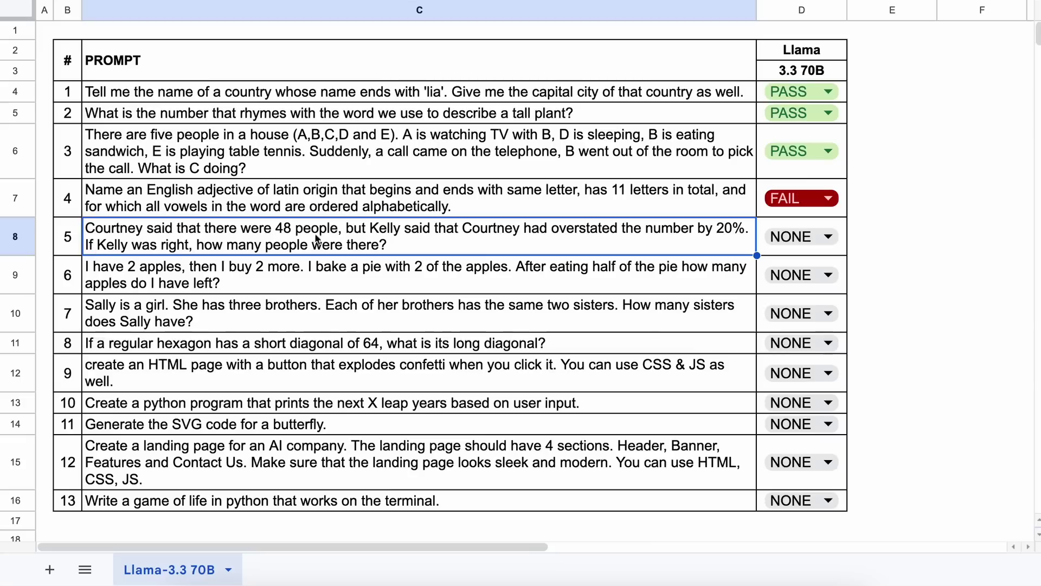
{"action": "key", "text": "ctrl+c"}
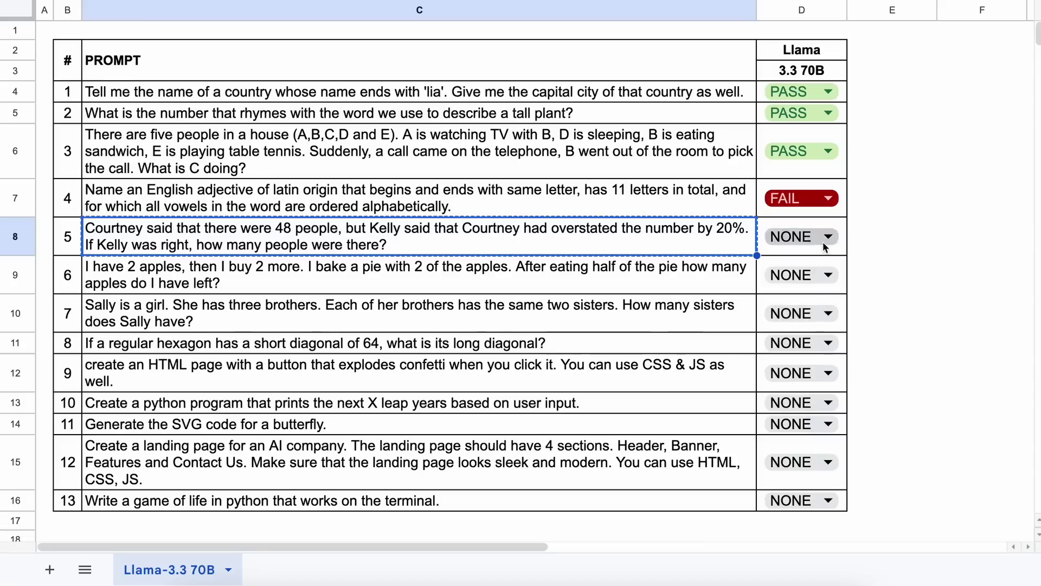
Set prompt 5's result in D8 to PASS and copy prompt 6's text from C9.
{"action": "left_click", "coordinate": [826, 238]}
{"action": "left_click", "coordinate": [819, 278]}
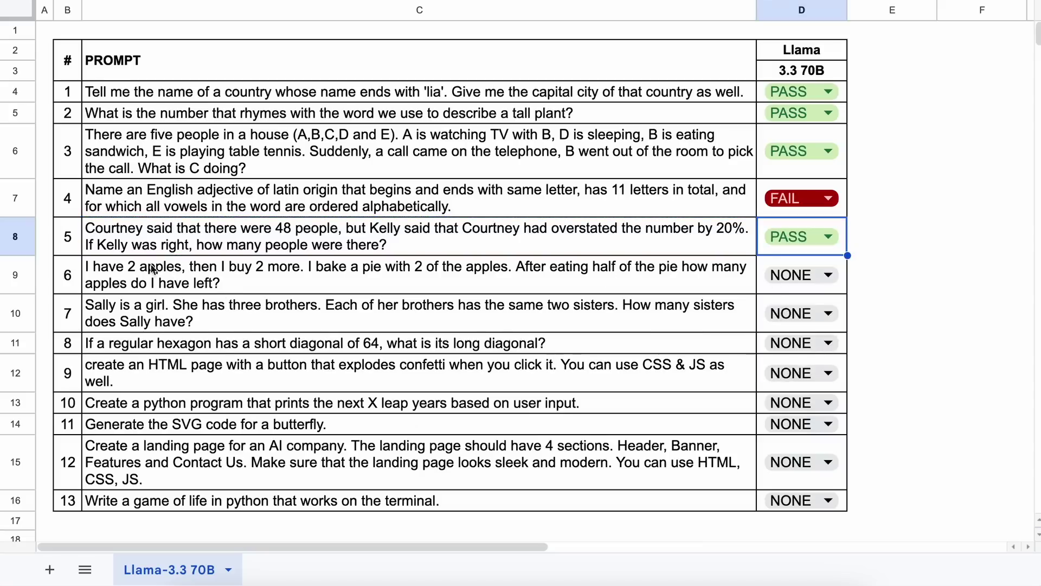
{"action": "left_click", "coordinate": [106, 275]}
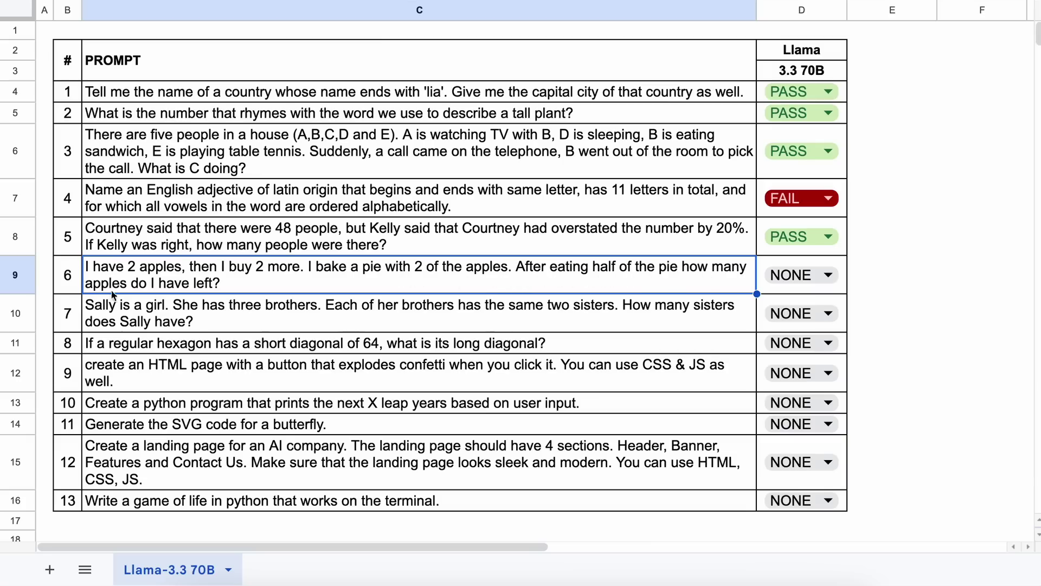
{"action": "key", "text": "ctrl+c"}
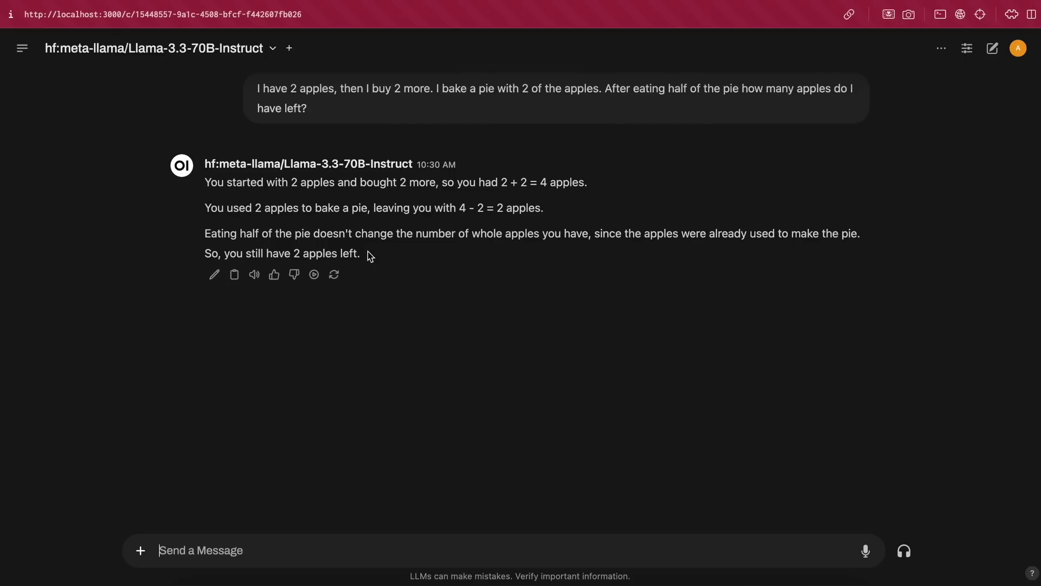
Check the apples answer, mark prompt 6 PASS, and copy prompt 7's text from C10.
{"action": "double_click", "coordinate": [354, 254]}
{"action": "left_click", "coordinate": [390, 235]}
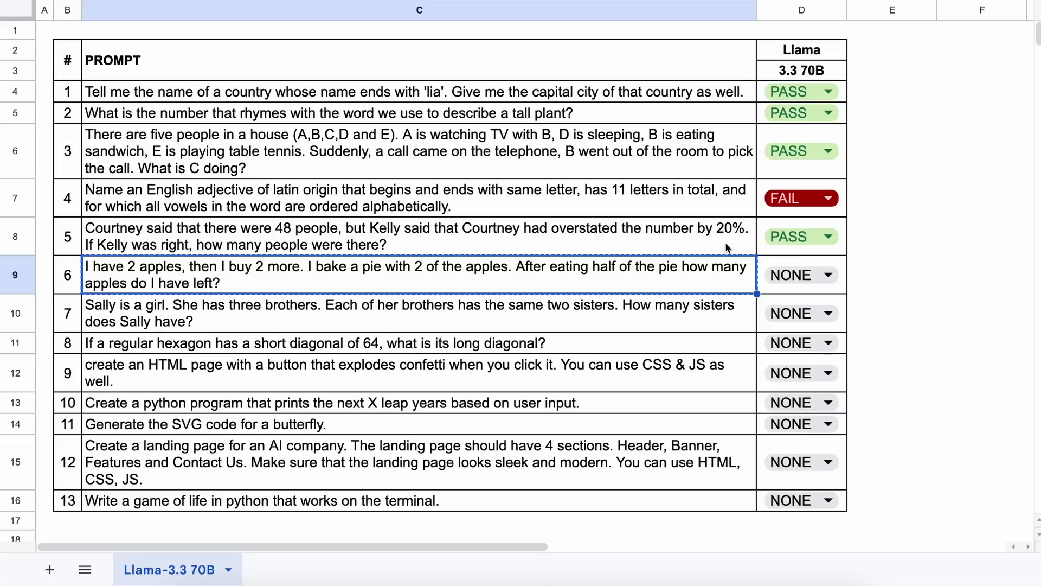
{"action": "left_click", "coordinate": [803, 275]}
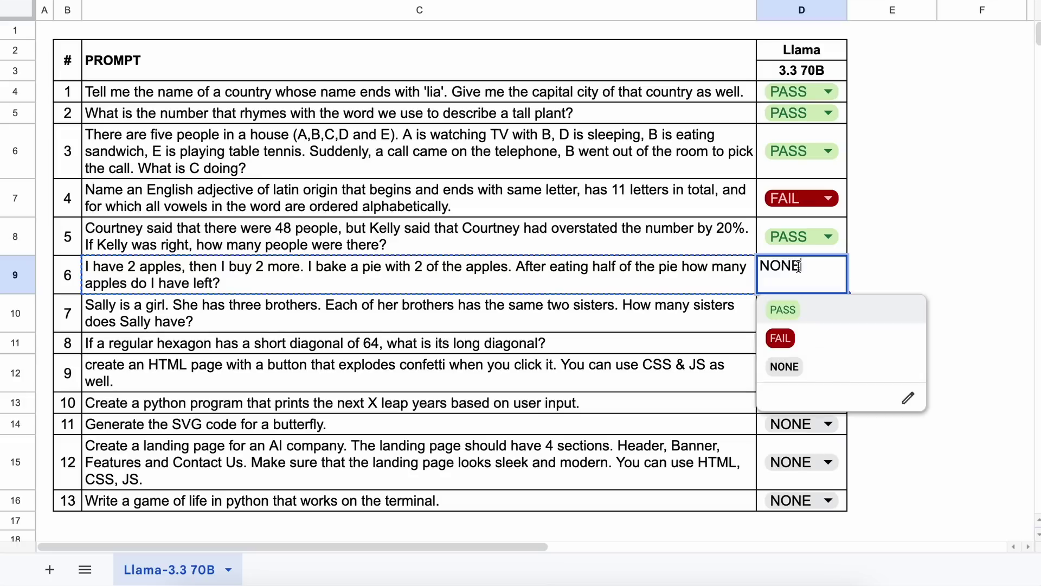
{"action": "left_click", "coordinate": [807, 305]}
{"action": "left_click", "coordinate": [107, 311]}
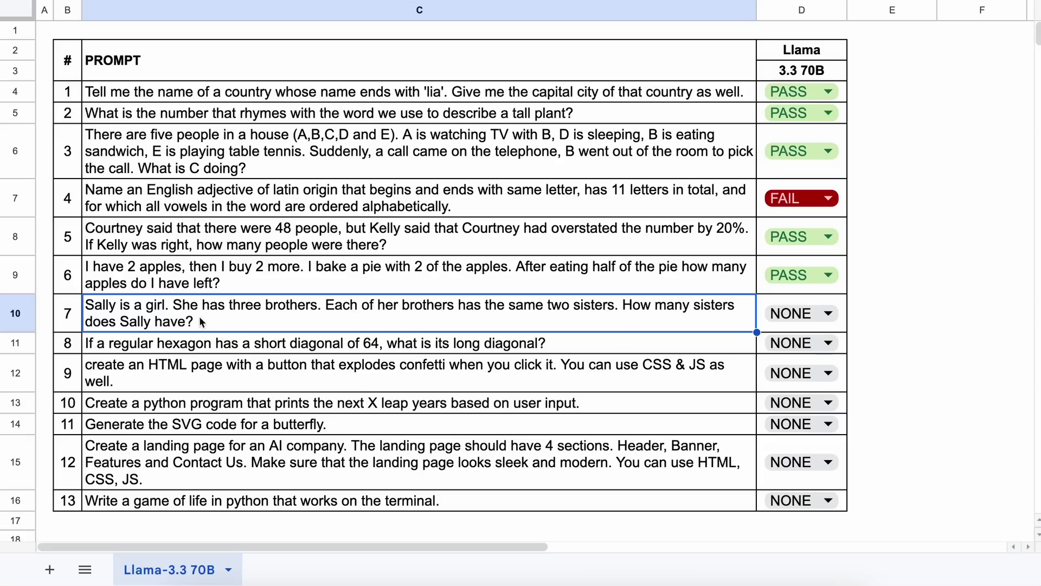
{"action": "key", "text": "ctrl+c"}
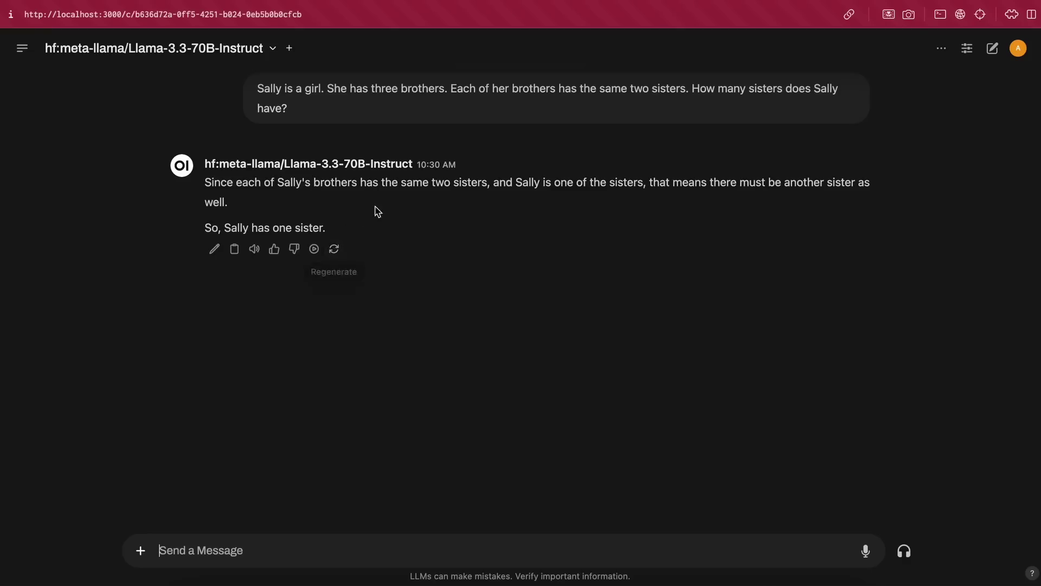
Check the Sally's sister answer, mark prompt 7 PASS, and copy prompt 8 from C11.
{"action": "triple_click", "coordinate": [318, 227]}
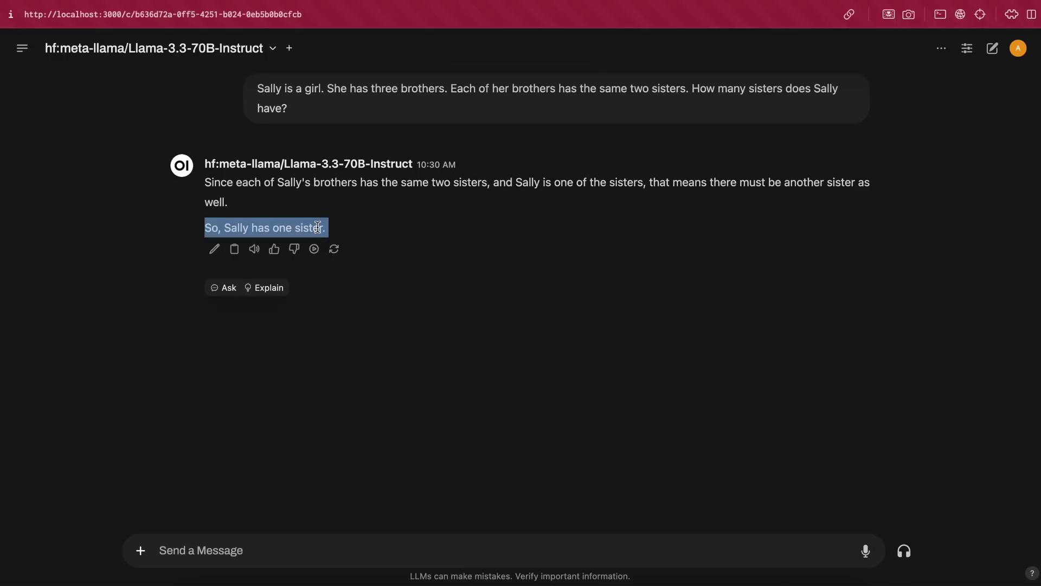
{"action": "left_click", "coordinate": [362, 227]}
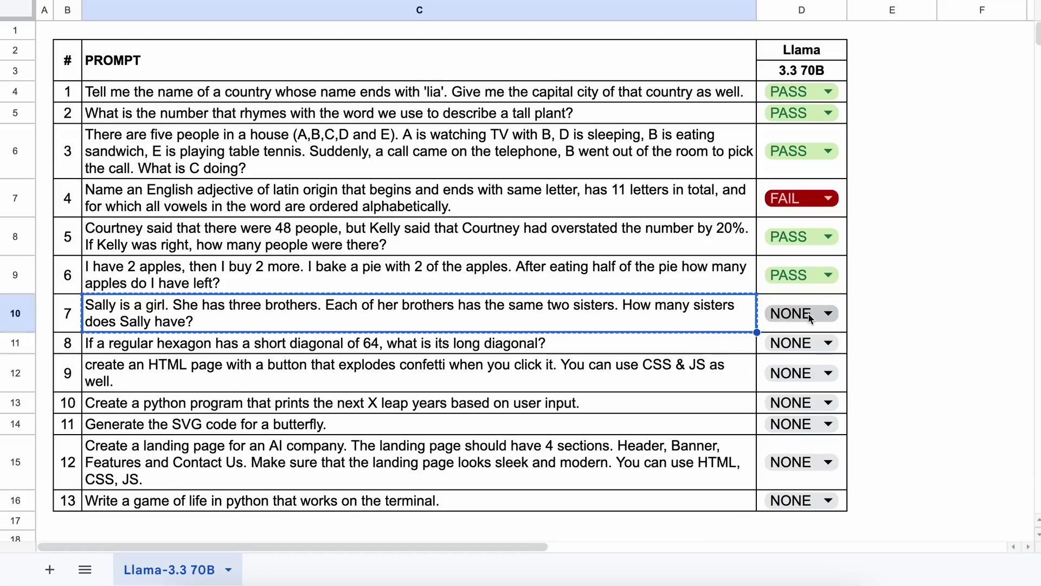
{"action": "left_click", "coordinate": [808, 314]}
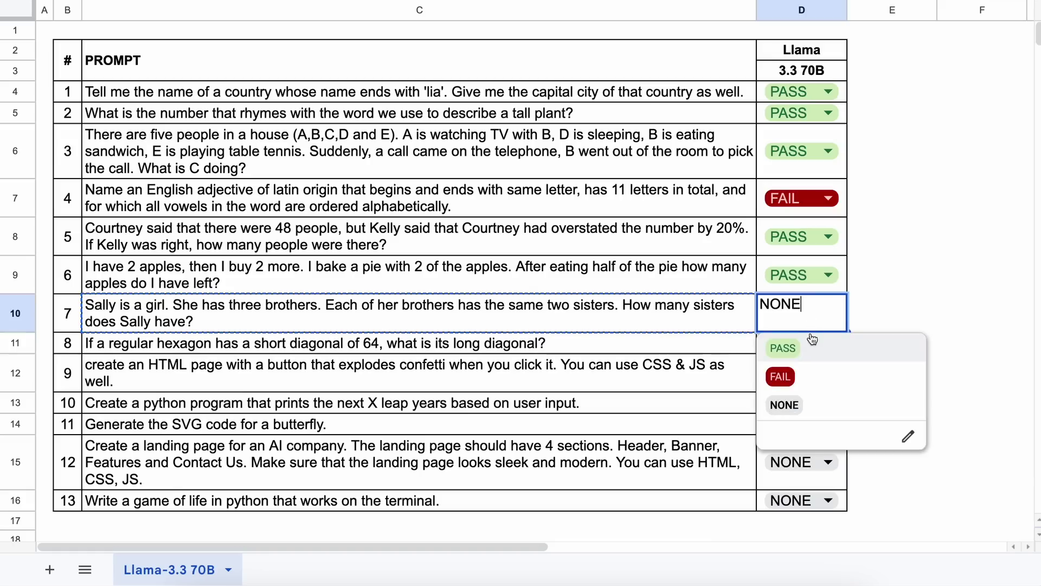
{"action": "left_click", "coordinate": [814, 347]}
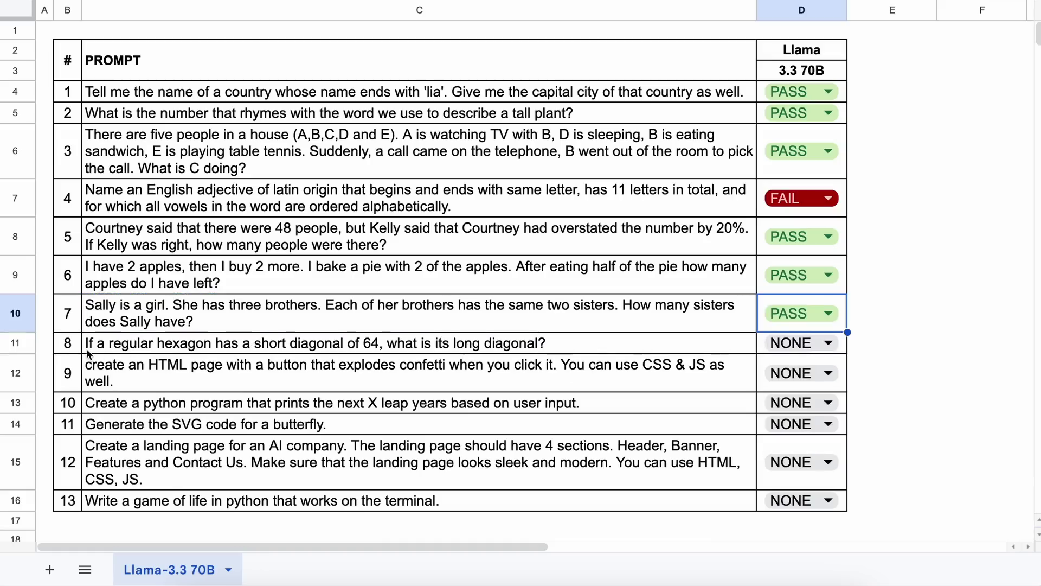
{"action": "left_click", "coordinate": [111, 350]}
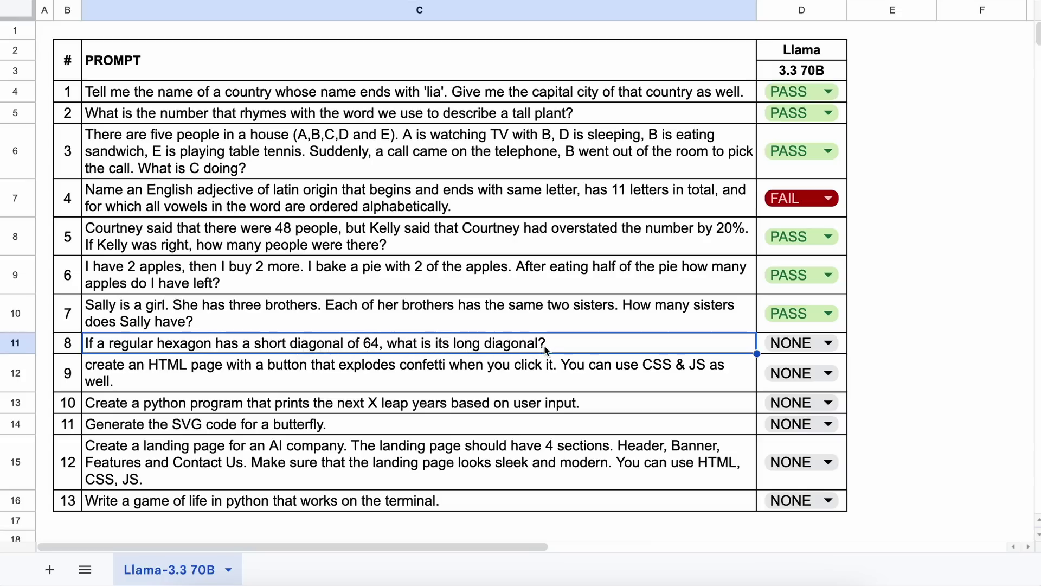
{"action": "key", "text": "ctrl+c"}
Mark prompt 8 PASS and copy prompt 9's confetti page request from C12.
{"action": "left_click", "coordinate": [774, 345]}
{"action": "left_click", "coordinate": [807, 368]}
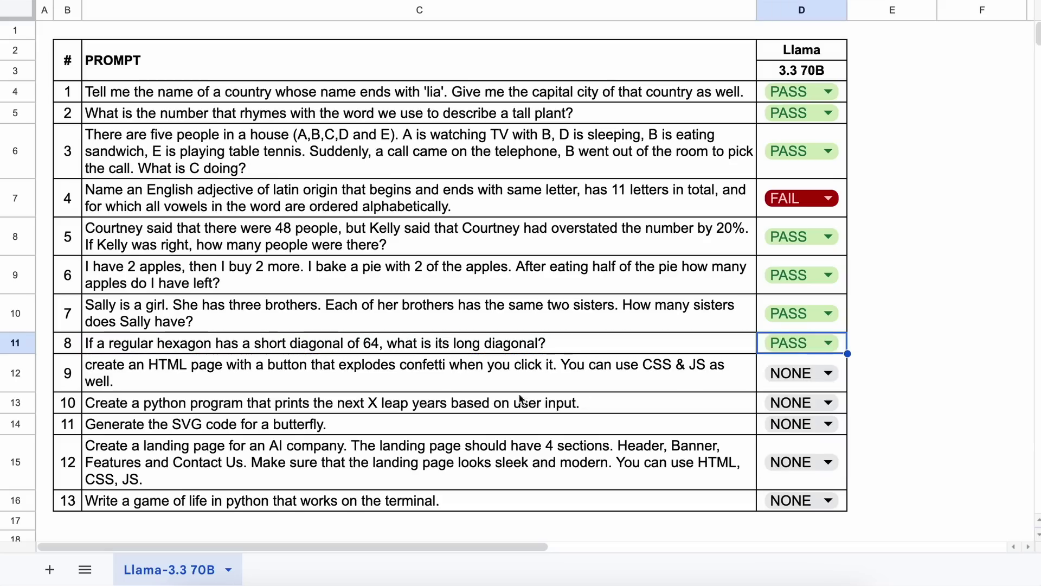
{"action": "left_click", "coordinate": [97, 369]}
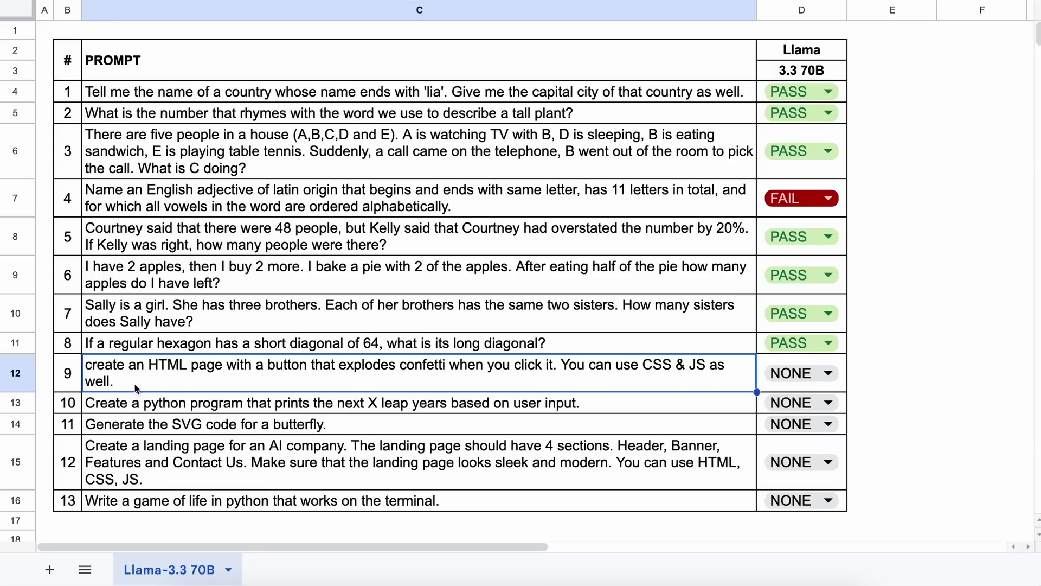
{"action": "key", "text": "ctrl+c"}
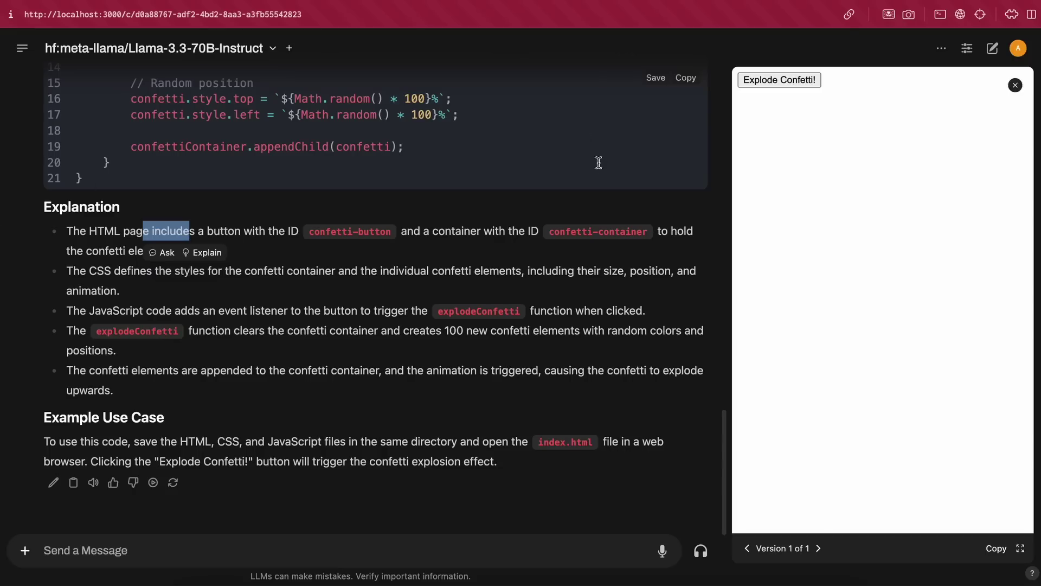
Test the confetti effect, mark prompt 9 PASS, and copy prompt 10's text.
{"action": "left_click", "coordinate": [781, 84]}
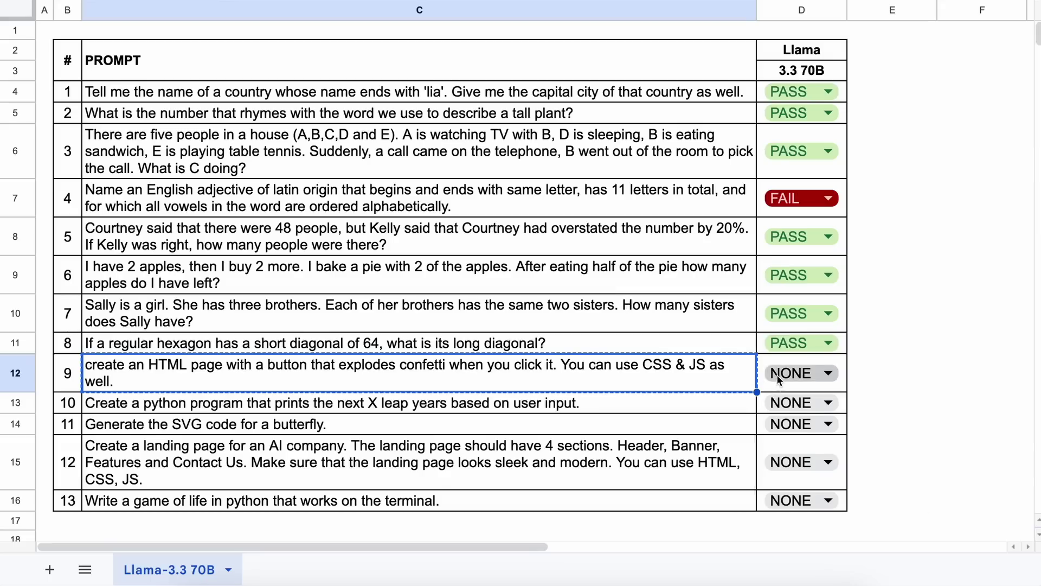
{"action": "left_click", "coordinate": [775, 373]}
{"action": "left_click", "coordinate": [779, 407]}
{"action": "left_click", "coordinate": [95, 408]}
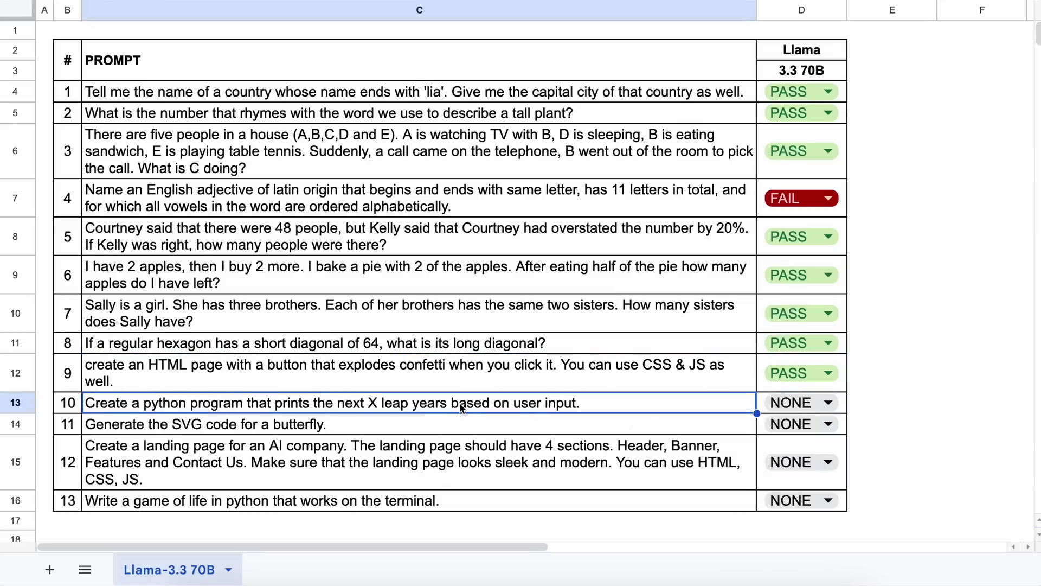
{"action": "key", "text": "ctrl+c"}
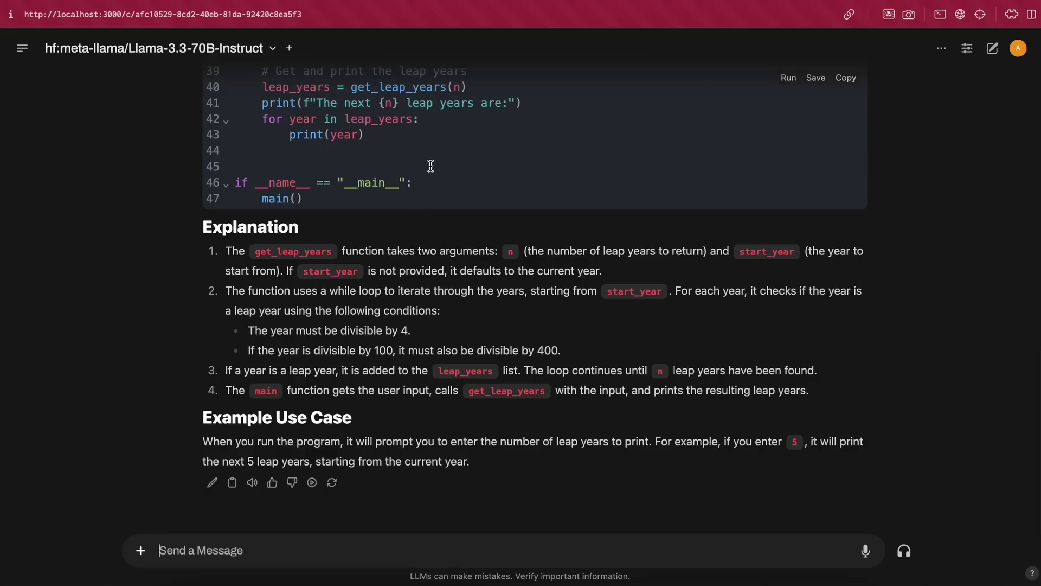
Run the leap-year program with input 10, mark prompt 10 PASS, and copy prompt 11.
{"action": "scroll", "coordinate": [430, 165], "scroll_direction": "up", "scroll_amount": 20}
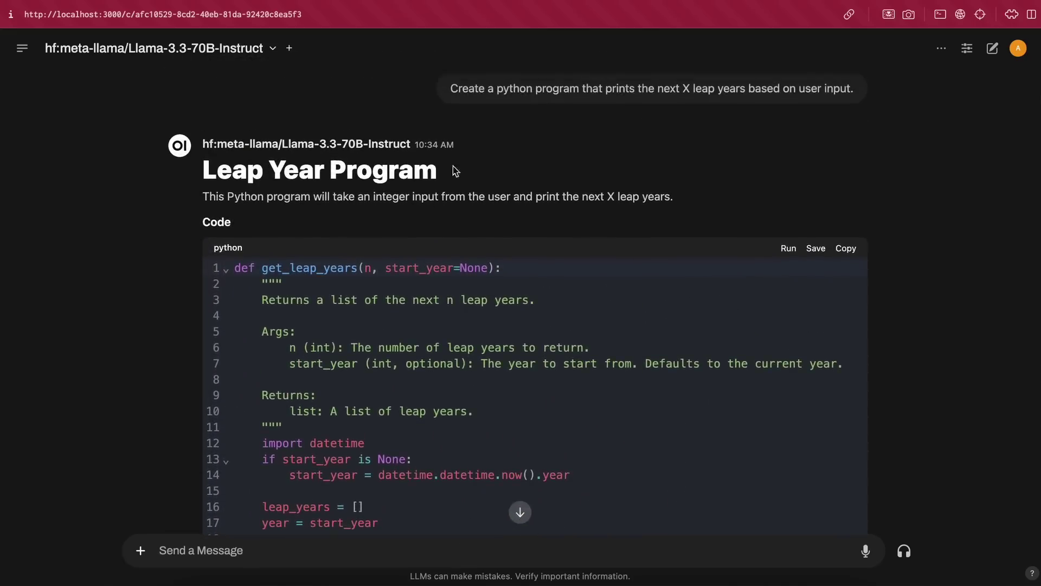
{"action": "left_click", "coordinate": [789, 249]}
{"action": "type", "text": "10"}
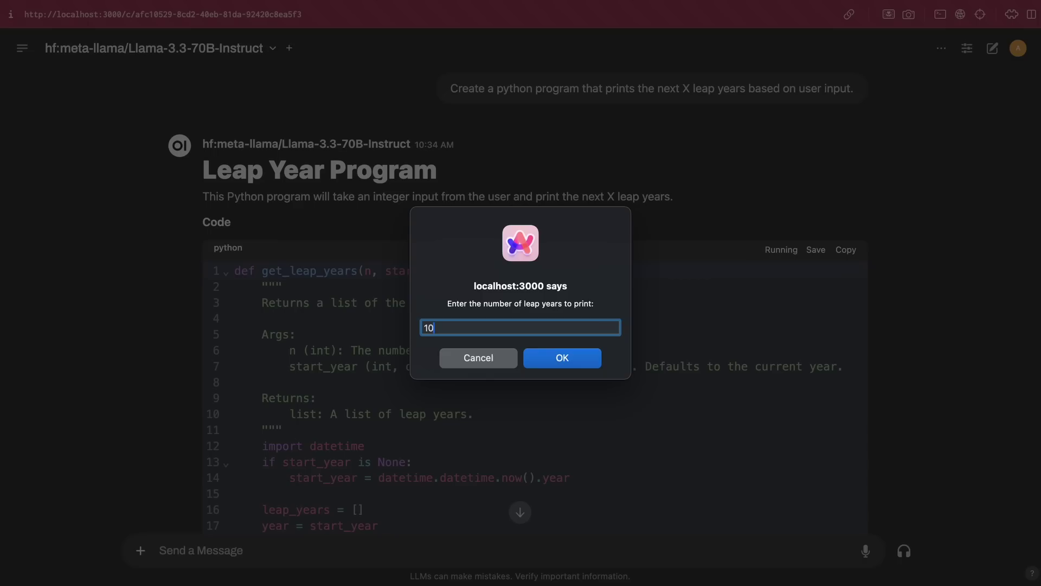
{"action": "left_click", "coordinate": [590, 360]}
{"action": "scroll", "coordinate": [586, 360], "scroll_direction": "down", "scroll_amount": 10}
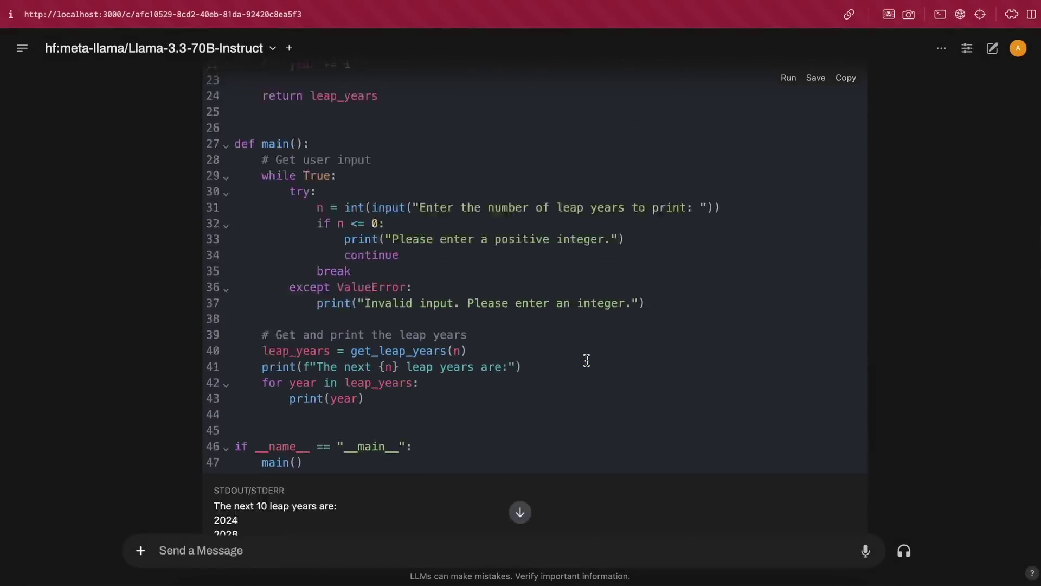
{"action": "scroll", "coordinate": [587, 360], "scroll_direction": "down", "scroll_amount": 5}
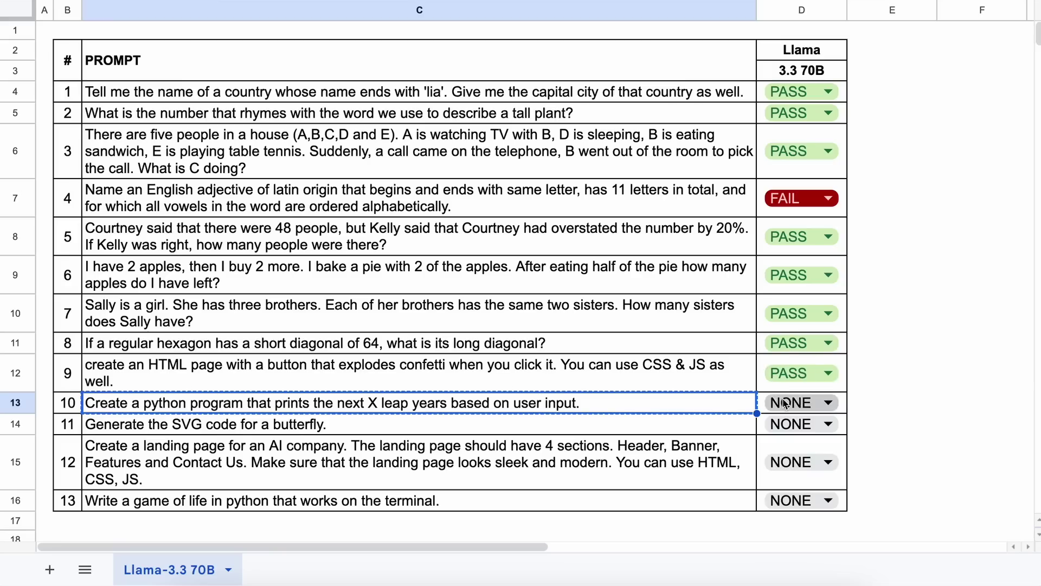
{"action": "left_click", "coordinate": [792, 403]}
{"action": "left_click", "coordinate": [791, 429]}
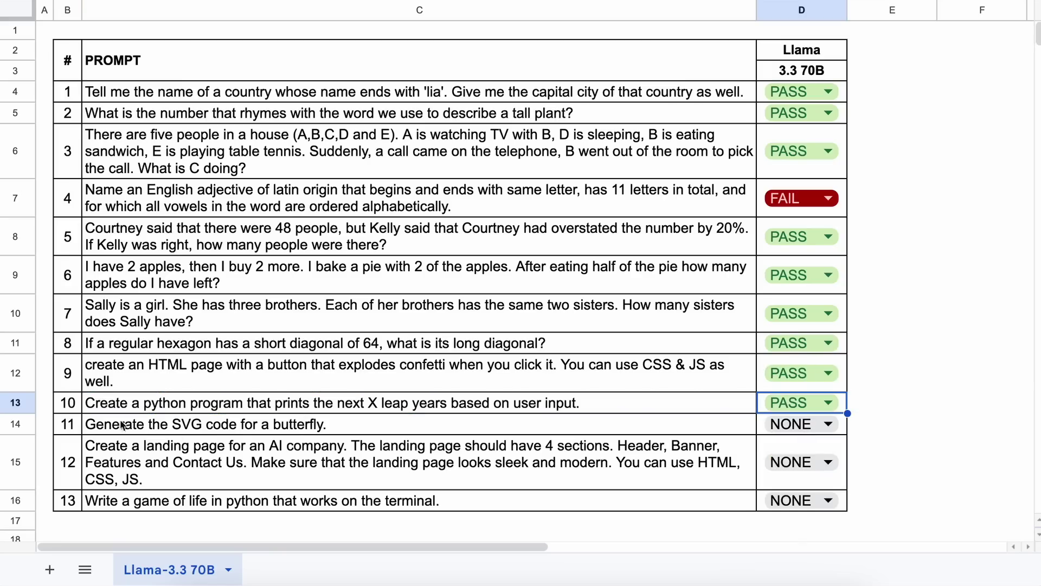
{"action": "left_click", "coordinate": [102, 428]}
{"action": "key", "text": "ctrl+c"}
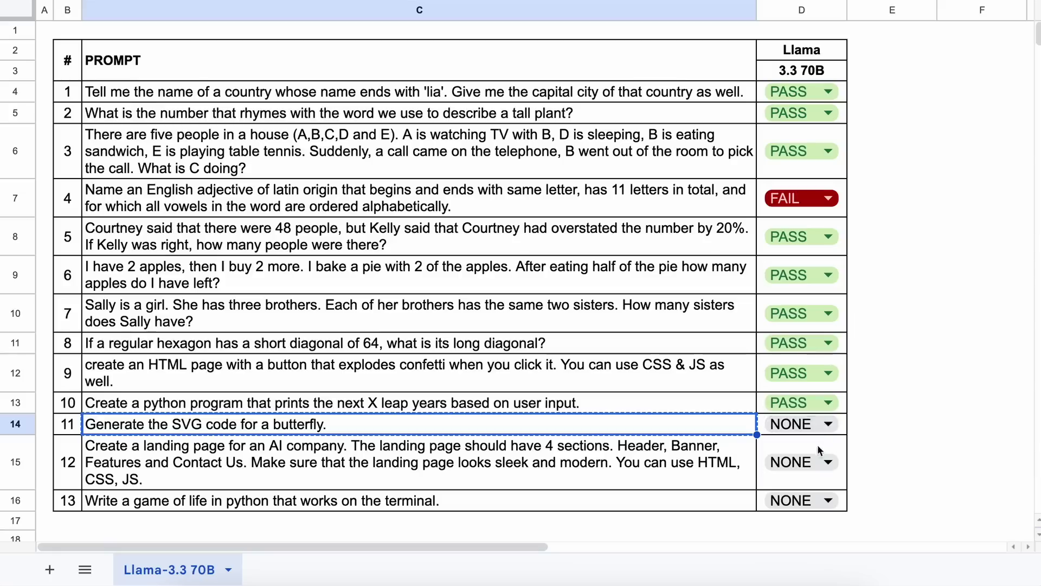
Mark prompt 11 PASS in D14 and select prompt 12's text in C15.
{"action": "double_click", "coordinate": [819, 423]}
{"action": "left_click", "coordinate": [822, 399]}
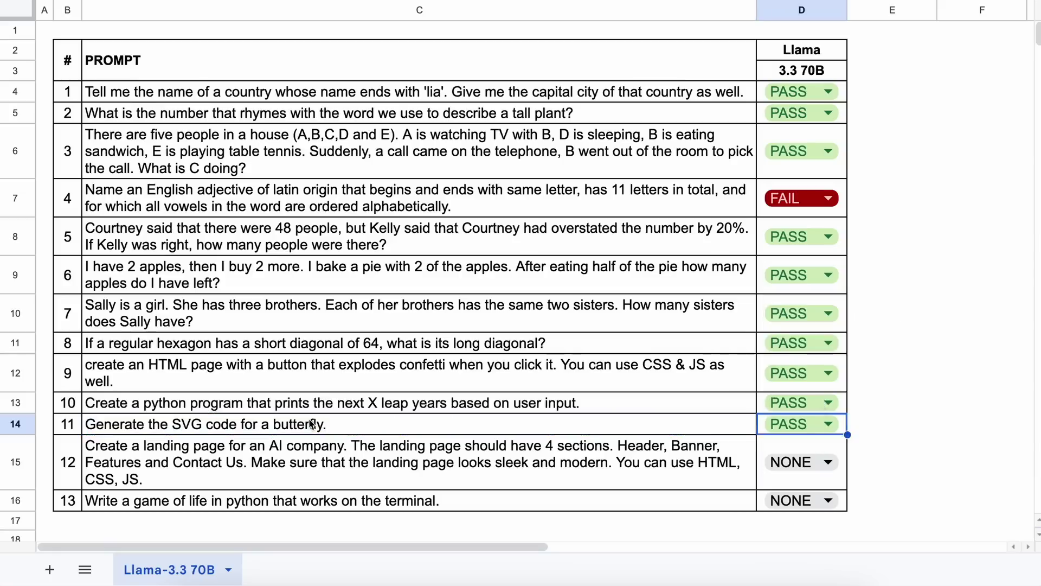
{"action": "left_click", "coordinate": [102, 455]}
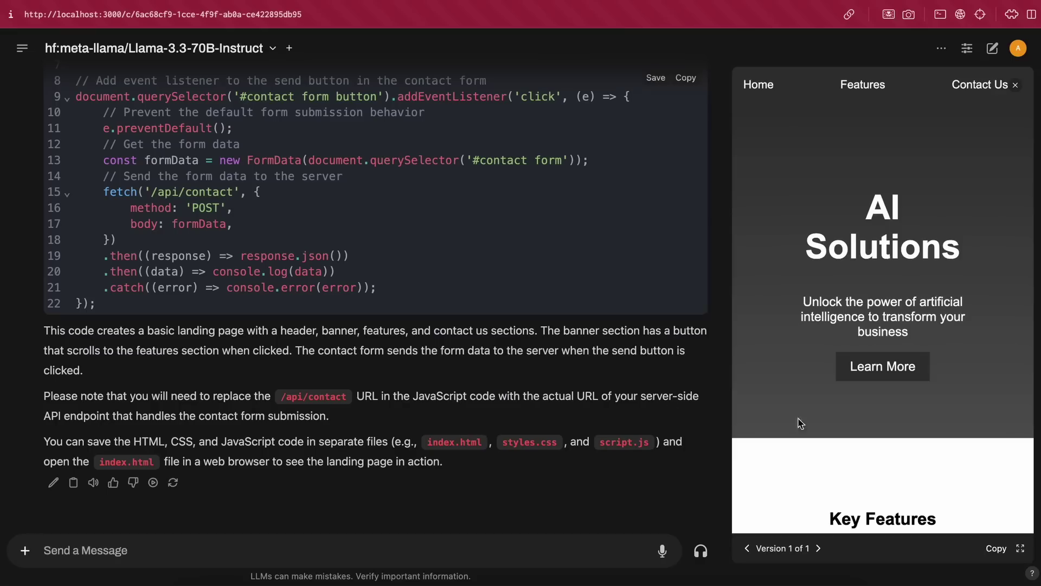
View the generated AI Solutions landing page full screen and scroll through it.
{"action": "left_click", "coordinate": [1020, 548]}
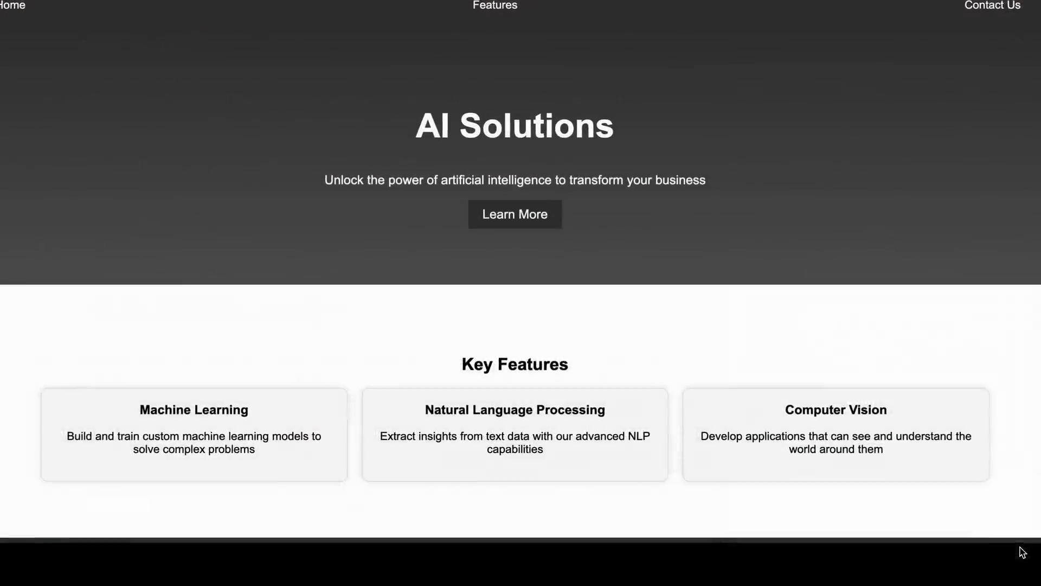
{"action": "scroll", "coordinate": [727, 404], "scroll_direction": "down", "scroll_amount": 5}
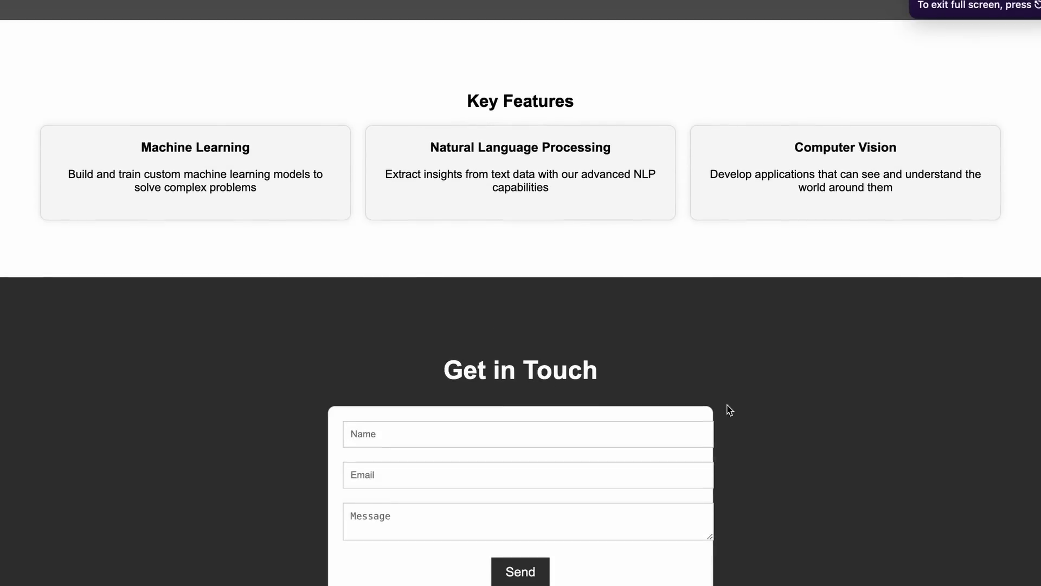
{"action": "scroll", "coordinate": [727, 405], "scroll_direction": "up", "scroll_amount": 5}
{"action": "scroll", "coordinate": [716, 382], "scroll_direction": "down", "scroll_amount": 5}
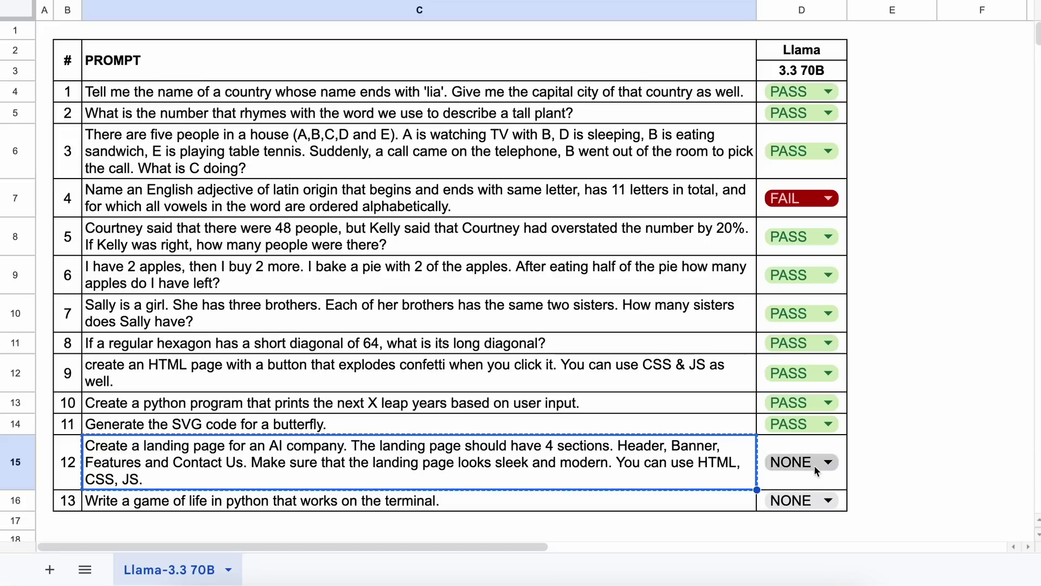
Mark prompt 12 PASS in D15 and copy prompt 13's text from C16.
{"action": "left_click", "coordinate": [815, 464]}
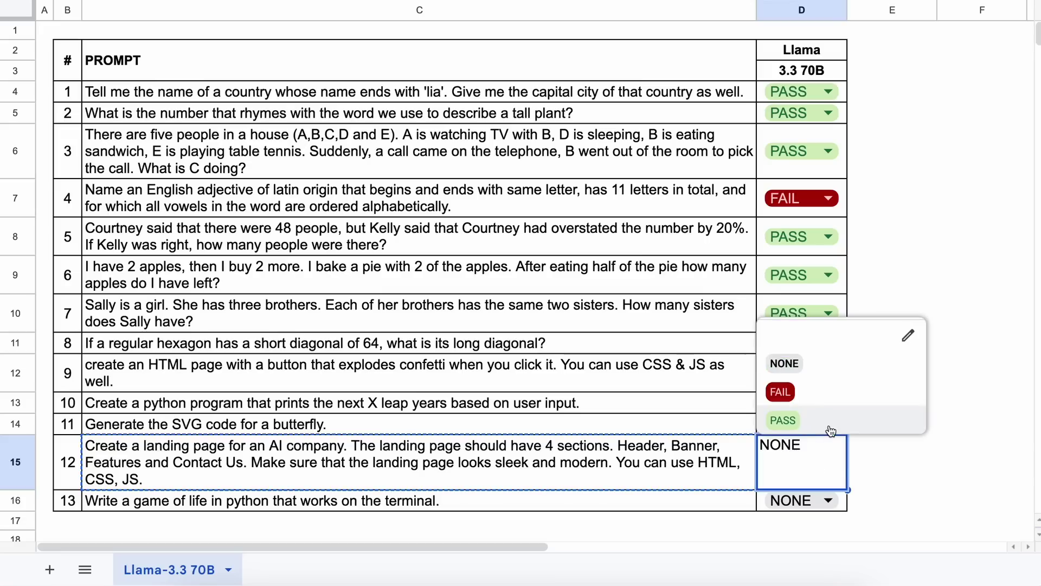
{"action": "left_click", "coordinate": [827, 427]}
{"action": "left_click", "coordinate": [113, 503]}
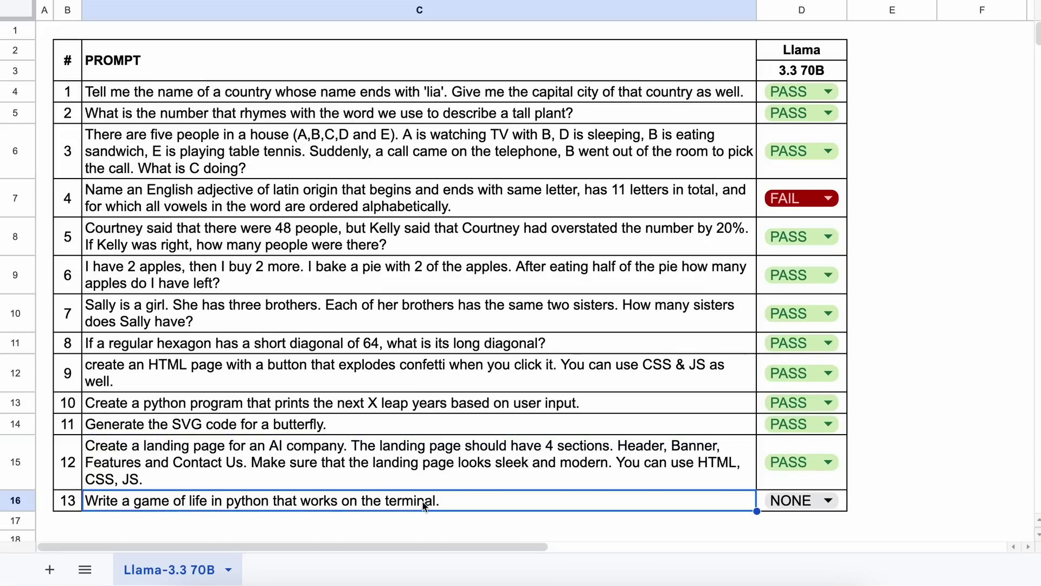
{"action": "key", "text": "ctrl+c"}
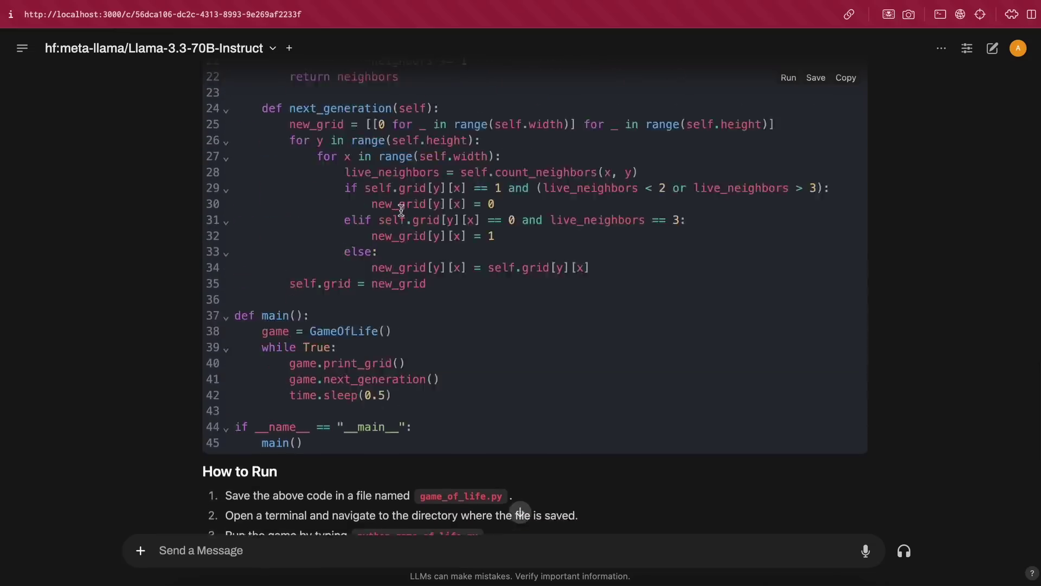
Copy the generated Game of Life code from the model's answer.
{"action": "scroll", "coordinate": [663, 360], "scroll_direction": "up", "scroll_amount": 12}
{"action": "scroll", "coordinate": [664, 361], "scroll_direction": "down", "scroll_amount": 3}
{"action": "scroll", "coordinate": [663, 361], "scroll_direction": "down", "scroll_amount": 1}
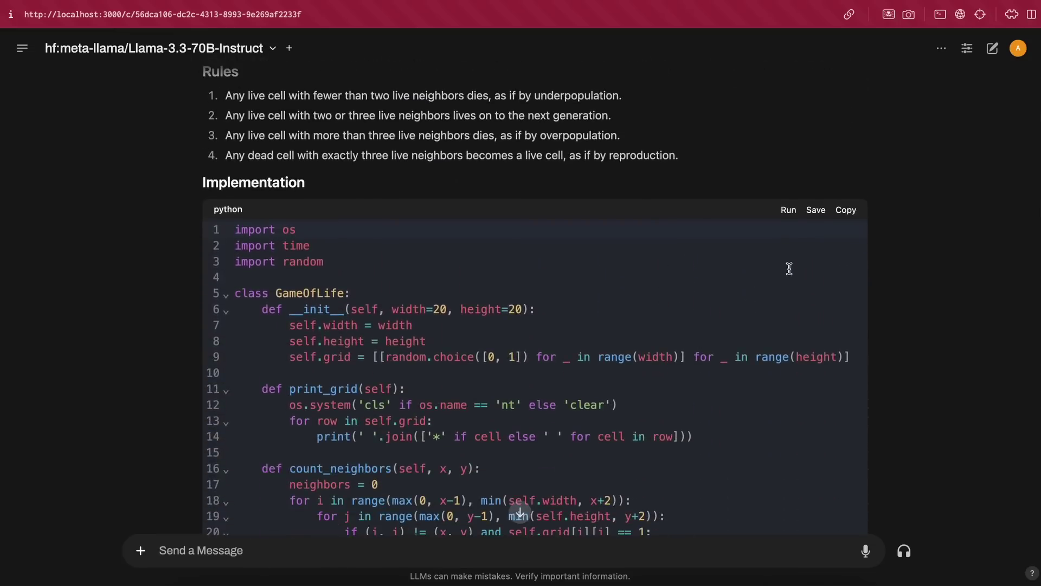
{"action": "left_click", "coordinate": [844, 210]}
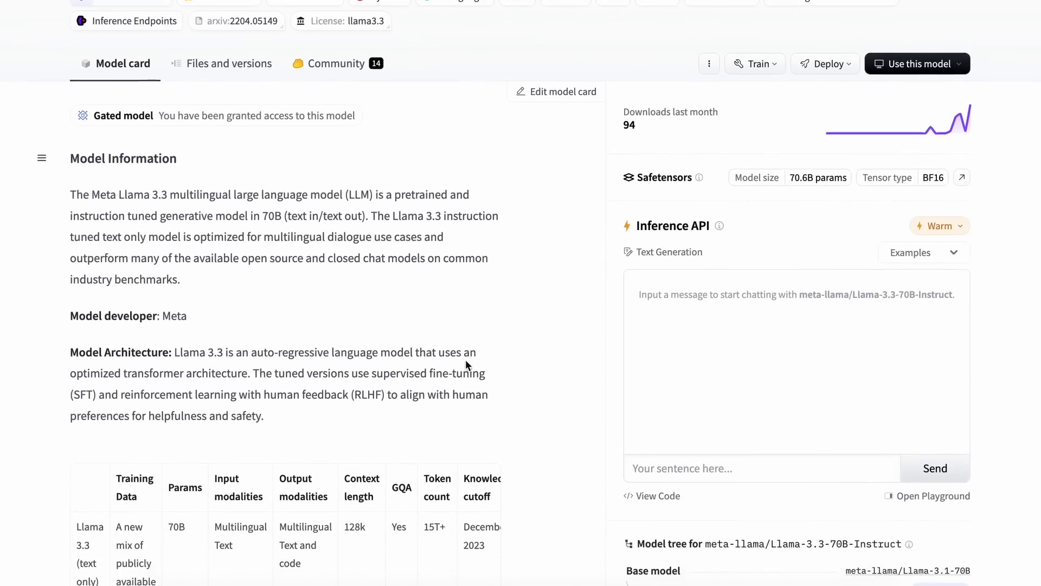
Scroll the Llama-3.3-70B-Instruct model card past How to use toward Responsibility & Safety.
{"action": "scroll", "coordinate": [466, 360], "scroll_direction": "down", "scroll_amount": 9}
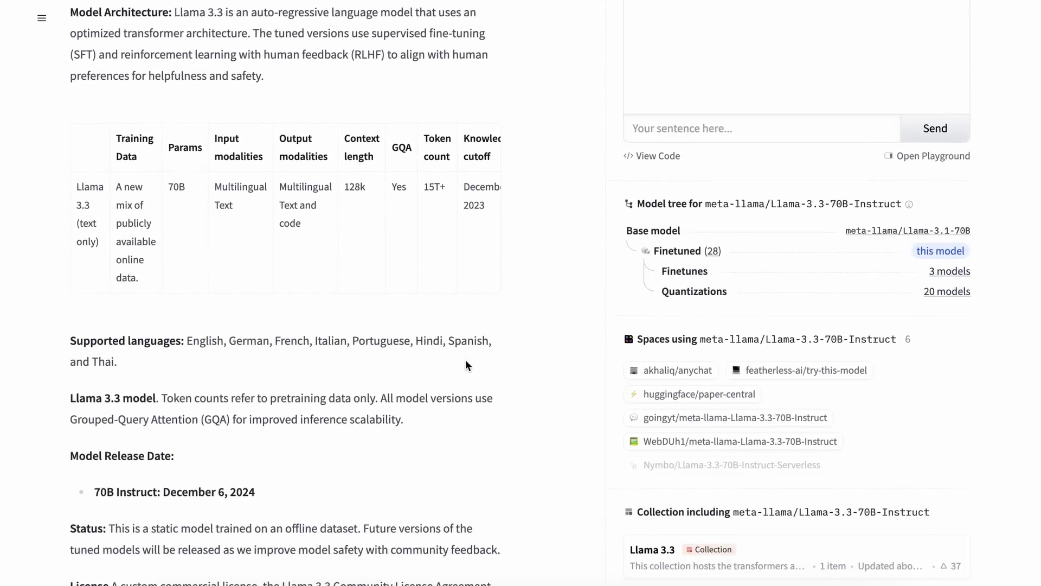
{"action": "scroll", "coordinate": [465, 359], "scroll_direction": "down", "scroll_amount": 11}
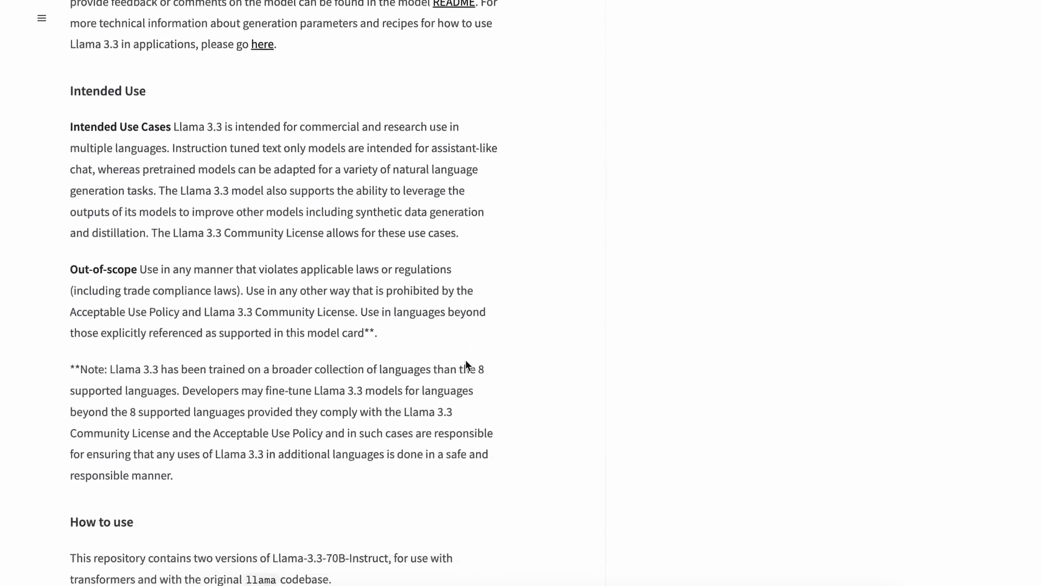
{"action": "scroll", "coordinate": [465, 360], "scroll_direction": "down", "scroll_amount": 6}
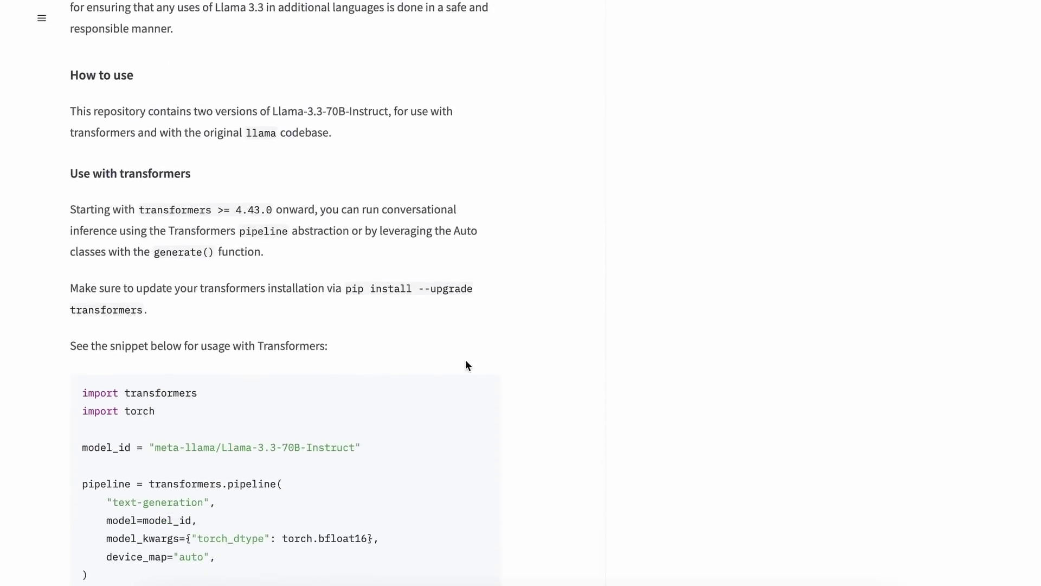
{"action": "scroll", "coordinate": [465, 360], "scroll_direction": "down", "scroll_amount": 10}
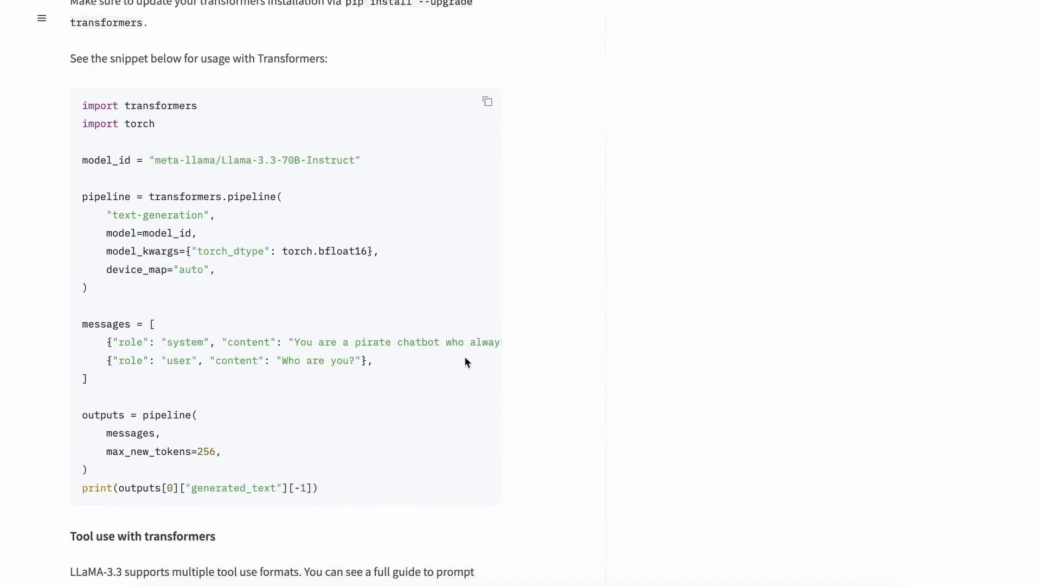
{"action": "scroll", "coordinate": [465, 360], "scroll_direction": "down", "scroll_amount": 13}
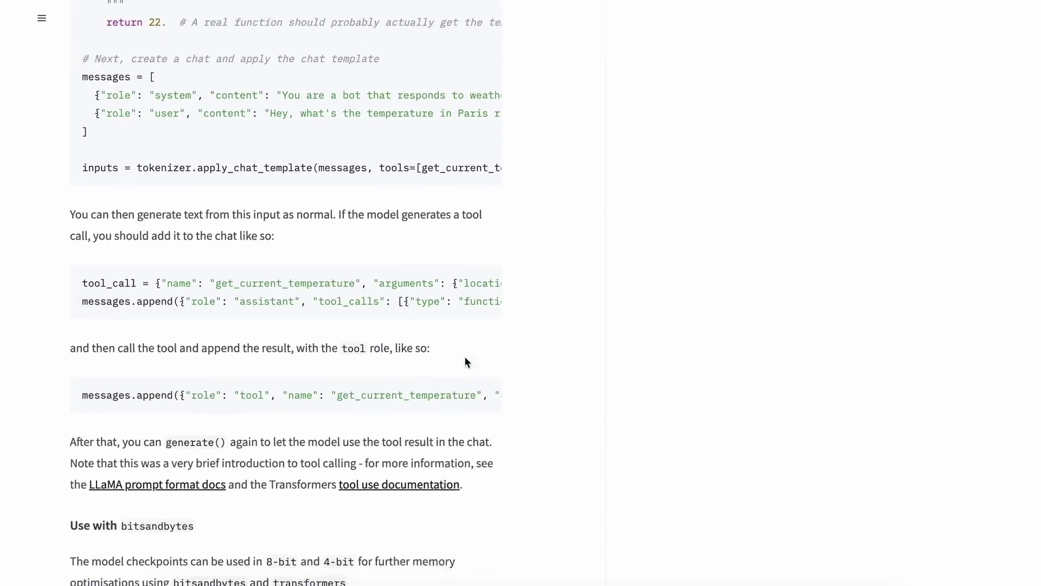
{"action": "scroll", "coordinate": [465, 361], "scroll_direction": "down", "scroll_amount": 14}
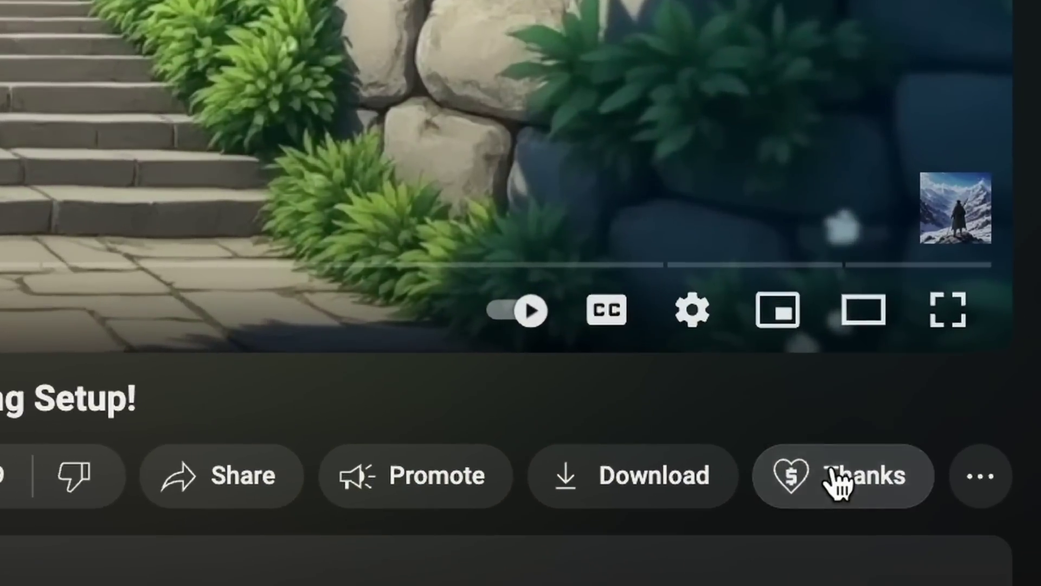
Try a $75.00 Super Thanks tip, then show the channel's Join membership tiers.
{"action": "left_click", "coordinate": [856, 491]}
{"action": "left_click_drag", "start_coordinate": [226, 351], "coordinate": [880, 363]}
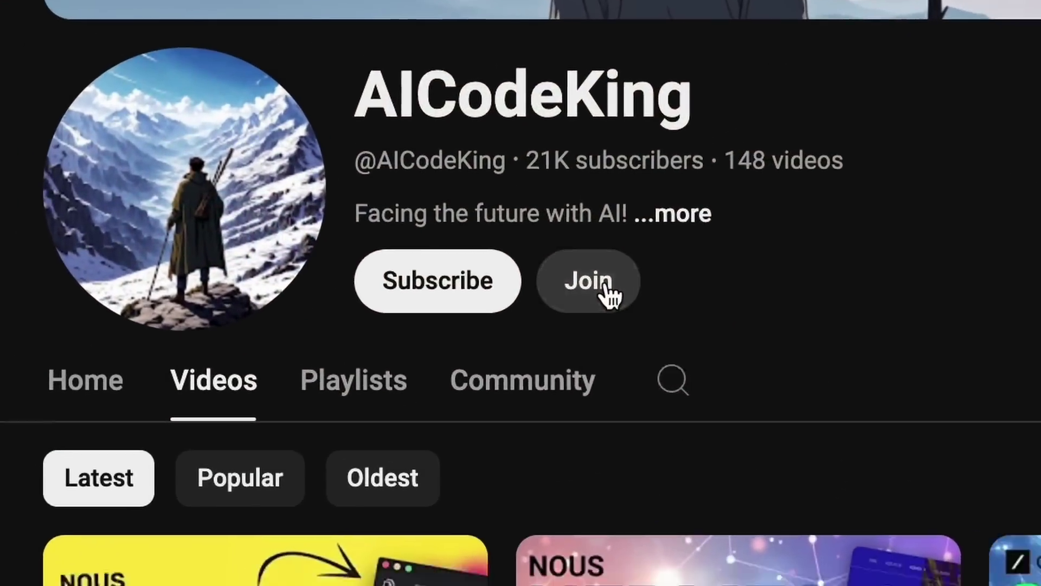
{"action": "left_click", "coordinate": [534, 285]}
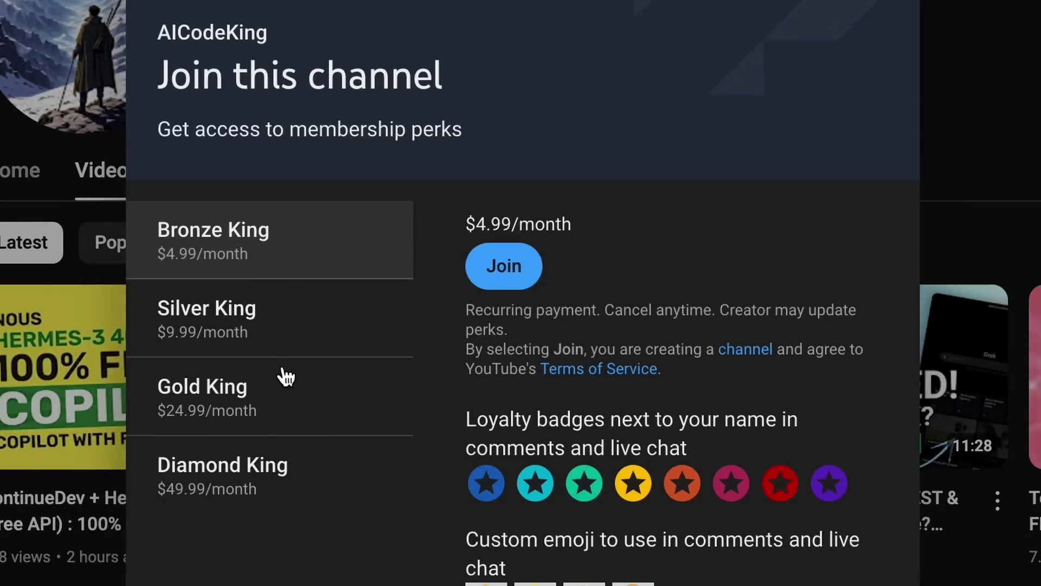